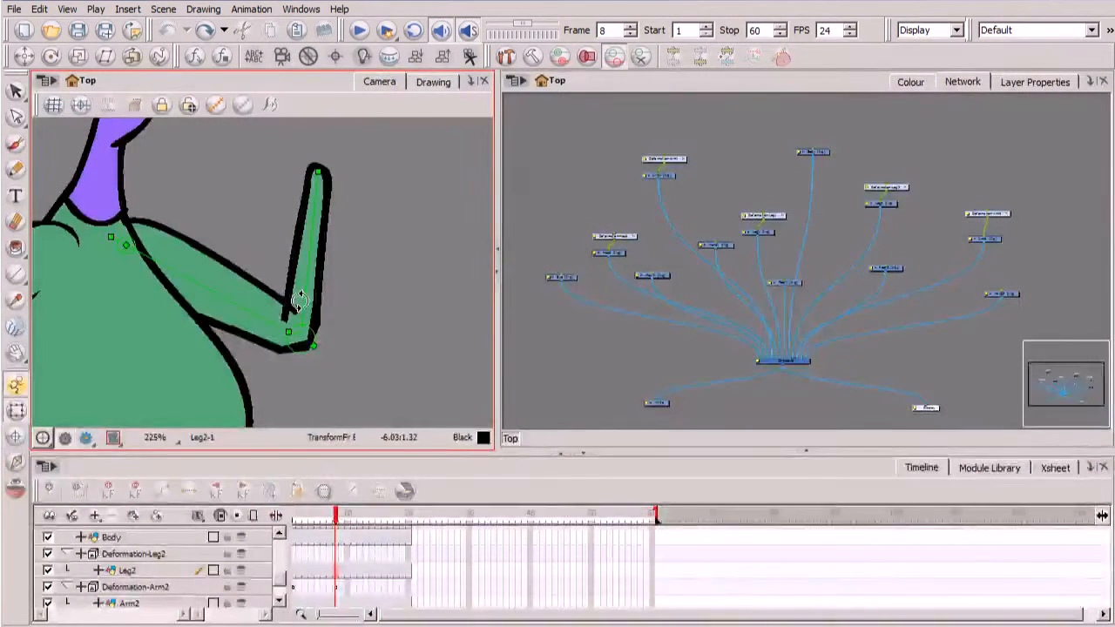
Show the deformation modules and open the Deformation-Arm2 group in the node network.
{"action": "left_click", "coordinate": [991, 469]}
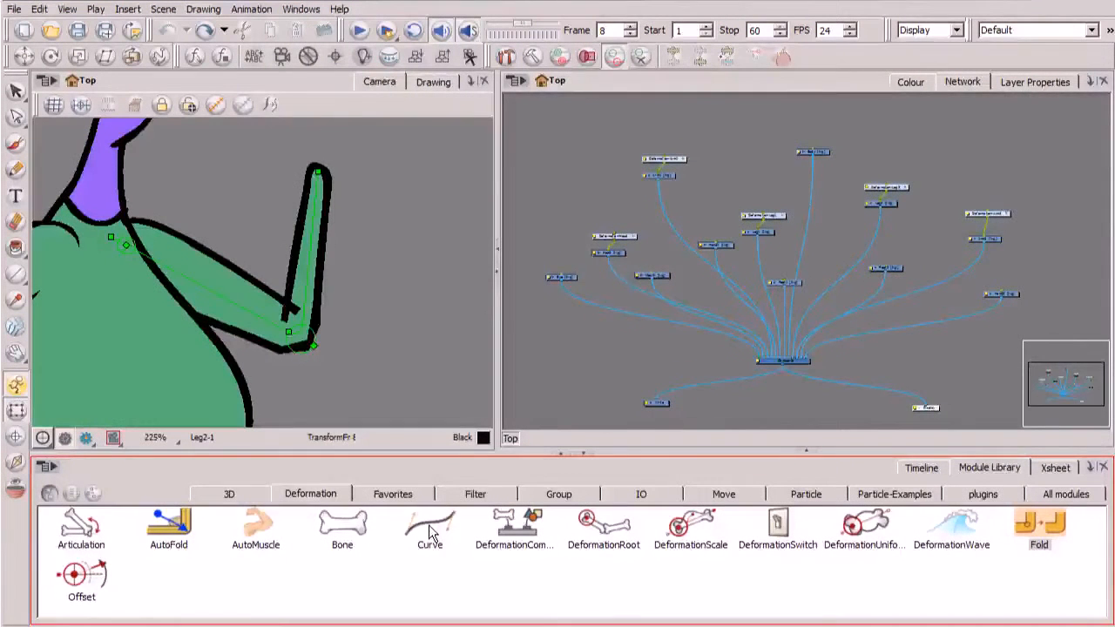
{"action": "left_click", "coordinate": [961, 199]}
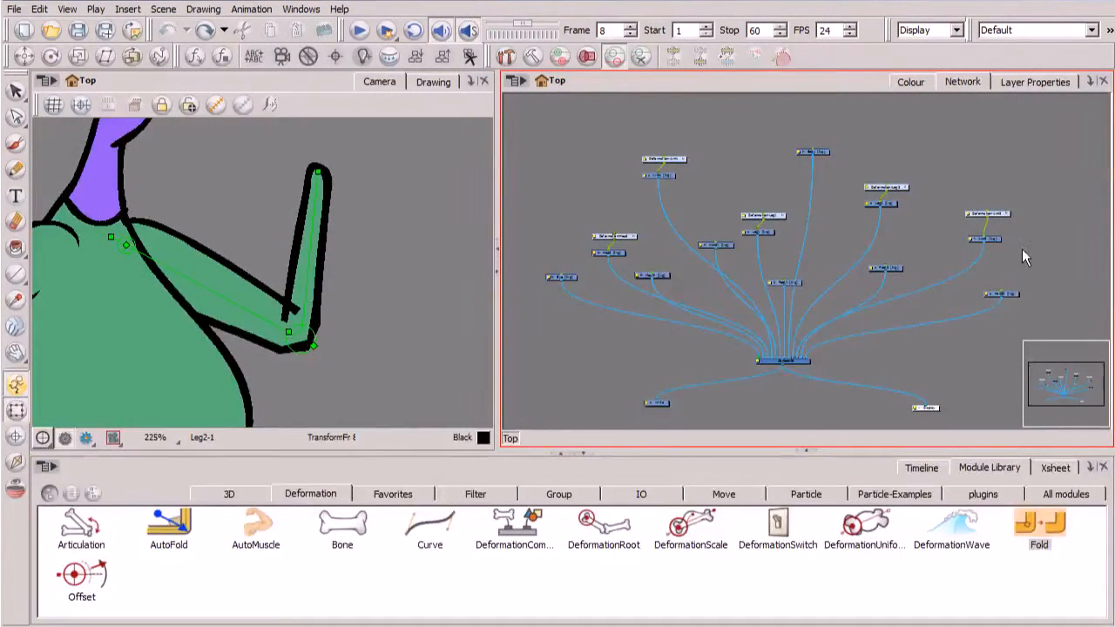
{"action": "scroll", "coordinate": [1020, 252], "scroll_direction": "up", "scroll_amount": 3}
{"action": "left_click_drag", "start_coordinate": [1049, 291], "coordinate": [778, 363]}
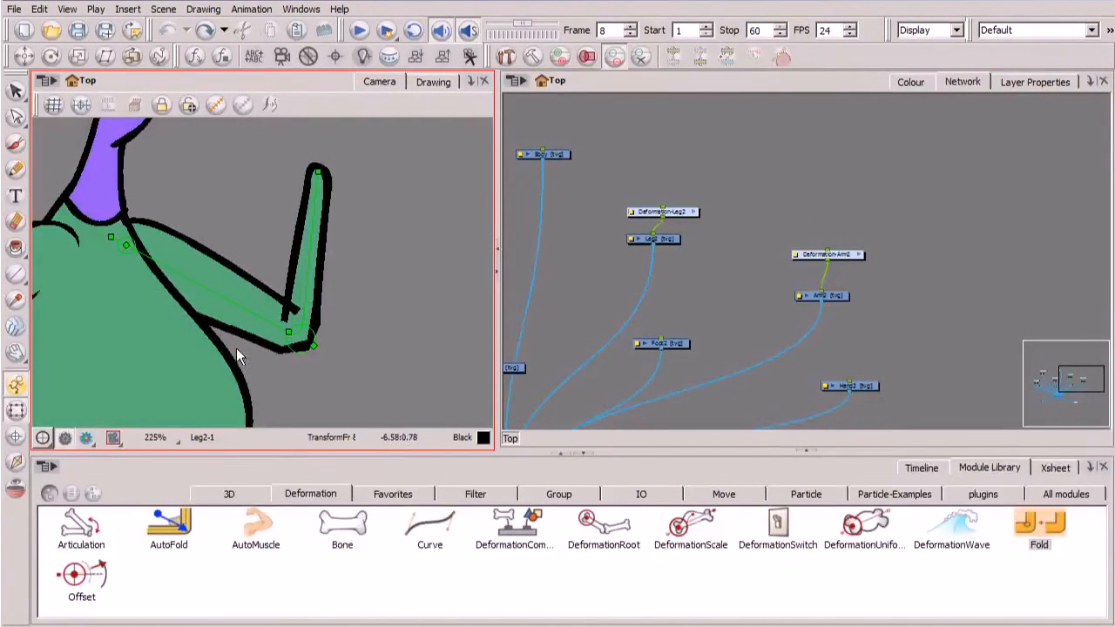
{"action": "scroll", "coordinate": [856, 299], "scroll_direction": "up", "scroll_amount": 4}
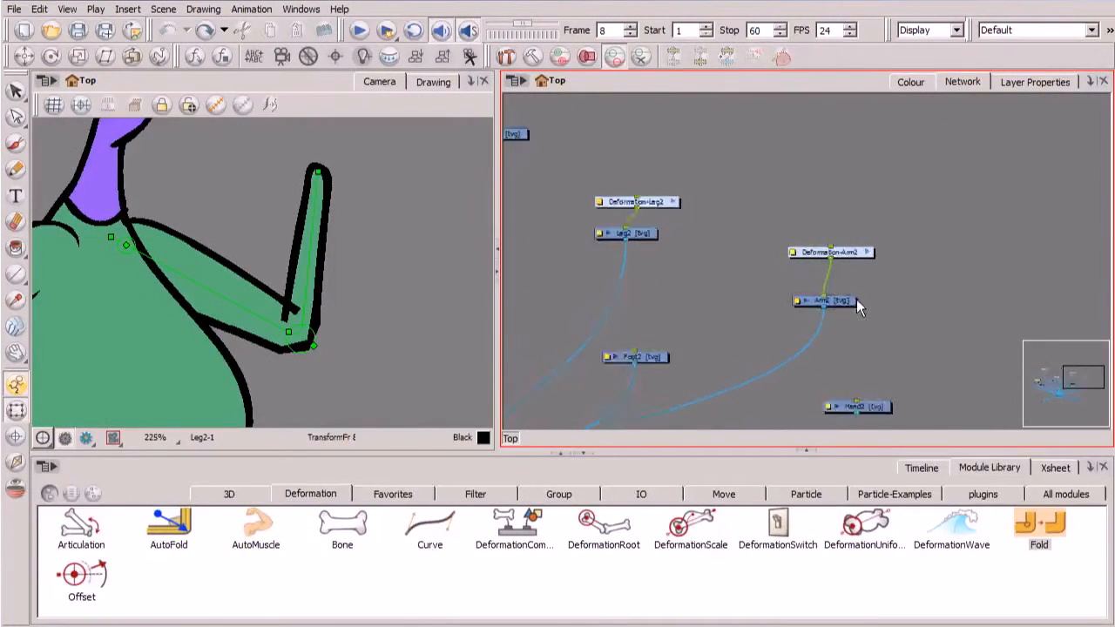
{"action": "left_click_drag", "start_coordinate": [925, 361], "coordinate": [760, 342]}
{"action": "left_click_drag", "start_coordinate": [706, 226], "coordinate": [703, 178]}
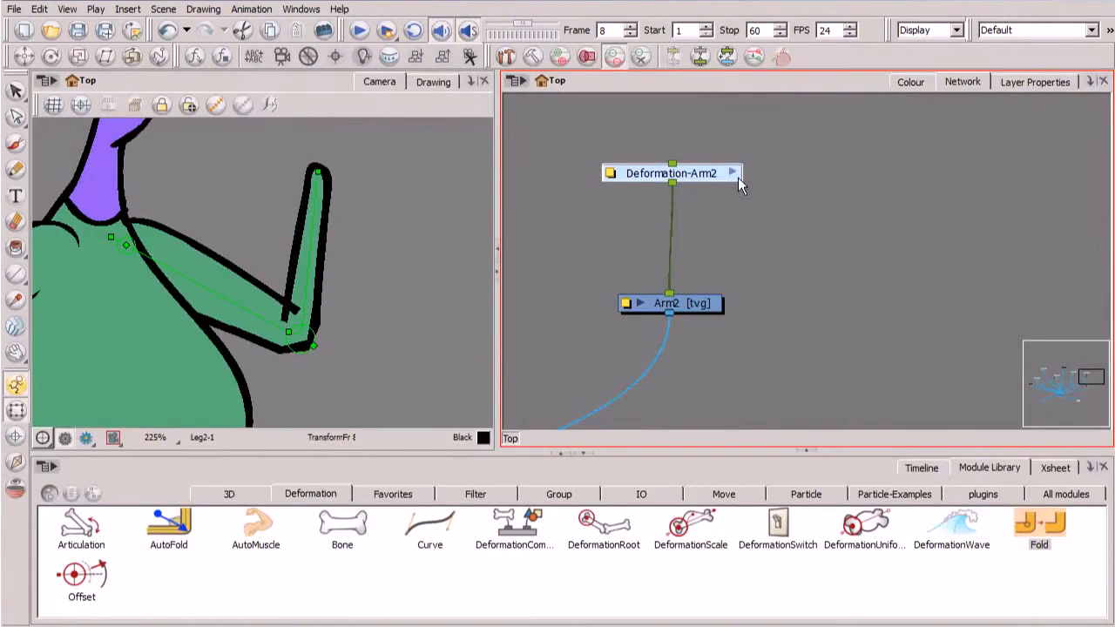
{"action": "left_click", "coordinate": [733, 174]}
Enter subgroup 1 below the Deformation-Root node in the Deformation-Arm2 network.
{"action": "left_click_drag", "start_coordinate": [816, 380], "coordinate": [782, 398]}
{"action": "left_click_drag", "start_coordinate": [743, 281], "coordinate": [730, 368]}
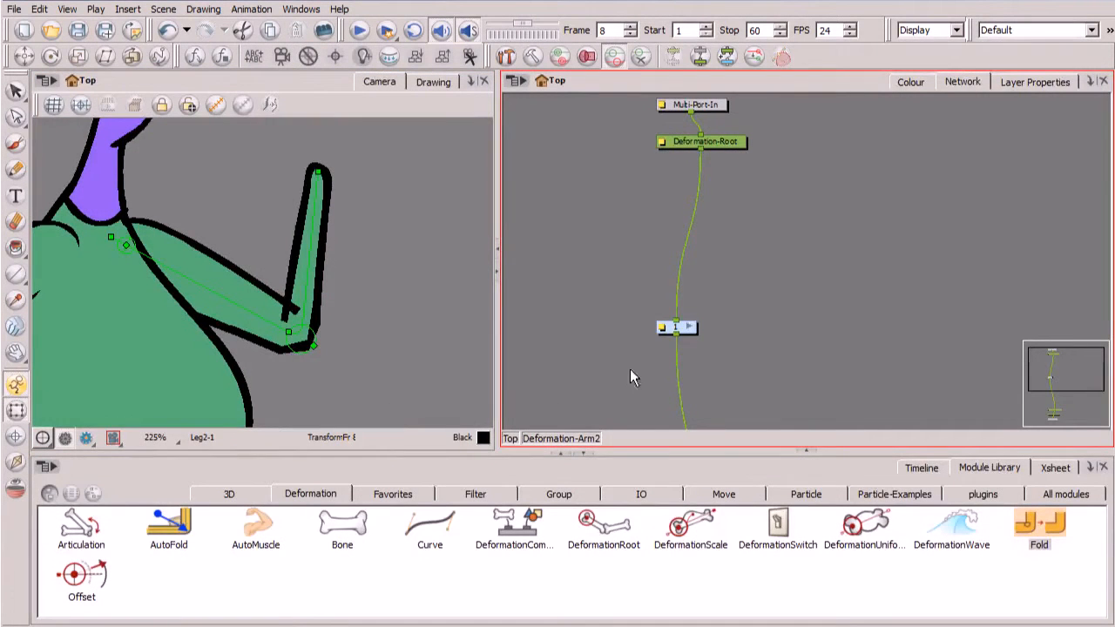
{"action": "left_click", "coordinate": [690, 328]}
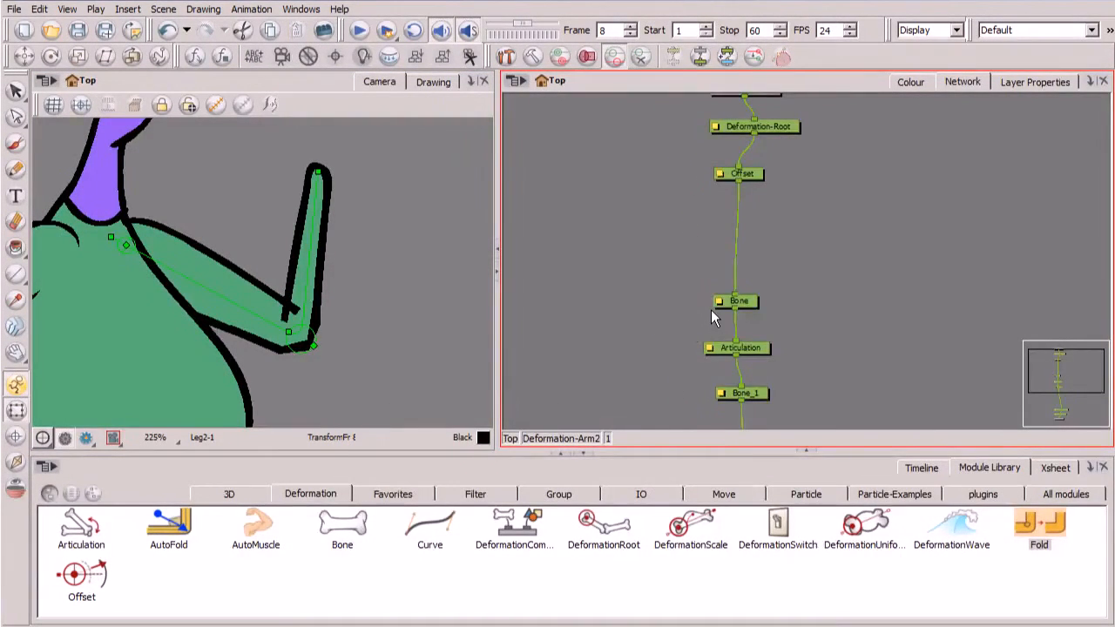
Spread the Offset, Bone, Articulation and Bone_1 nodes apart vertically along the chain.
{"action": "left_click_drag", "start_coordinate": [749, 171], "coordinate": [749, 198]}
{"action": "left_click_drag", "start_coordinate": [745, 302], "coordinate": [743, 271]}
{"action": "left_click_drag", "start_coordinate": [751, 348], "coordinate": [750, 327]}
{"action": "left_click_drag", "start_coordinate": [753, 384], "coordinate": [754, 401]}
{"action": "left_click_drag", "start_coordinate": [763, 334], "coordinate": [754, 247]}
{"action": "left_click_drag", "start_coordinate": [750, 316], "coordinate": [750, 369]}
{"action": "left_click_drag", "start_coordinate": [742, 231], "coordinate": [745, 272]}
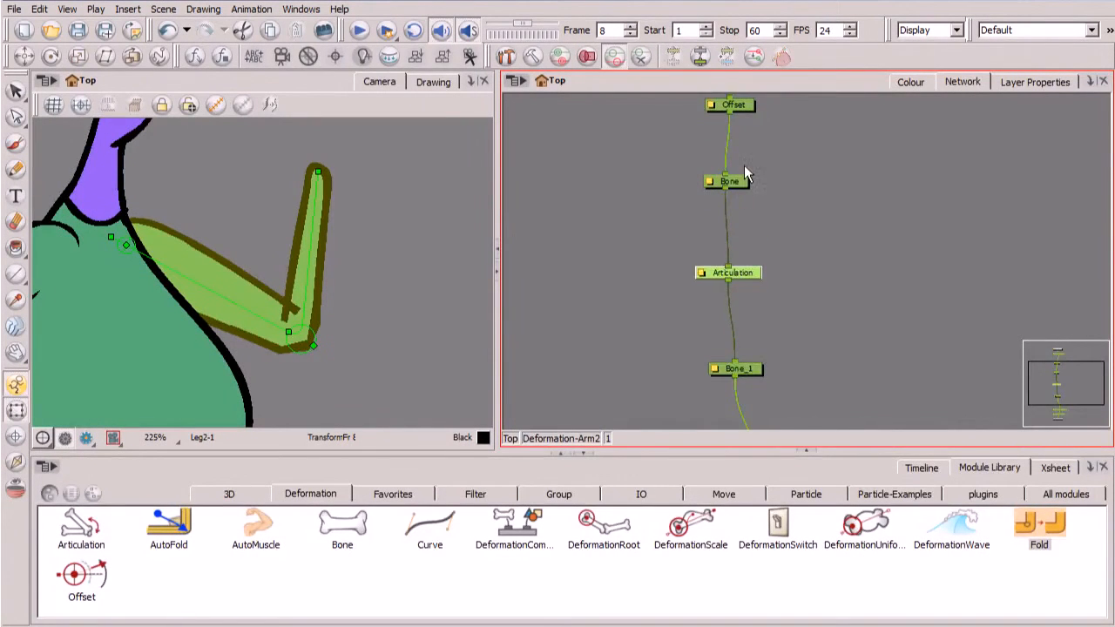
Select the Offset and Bone nodes in turn and widen the spacing around Articulation and Bone_1.
{"action": "scroll", "coordinate": [743, 171], "scroll_direction": "up", "scroll_amount": 2}
{"action": "left_click_drag", "start_coordinate": [744, 174], "coordinate": [743, 170]}
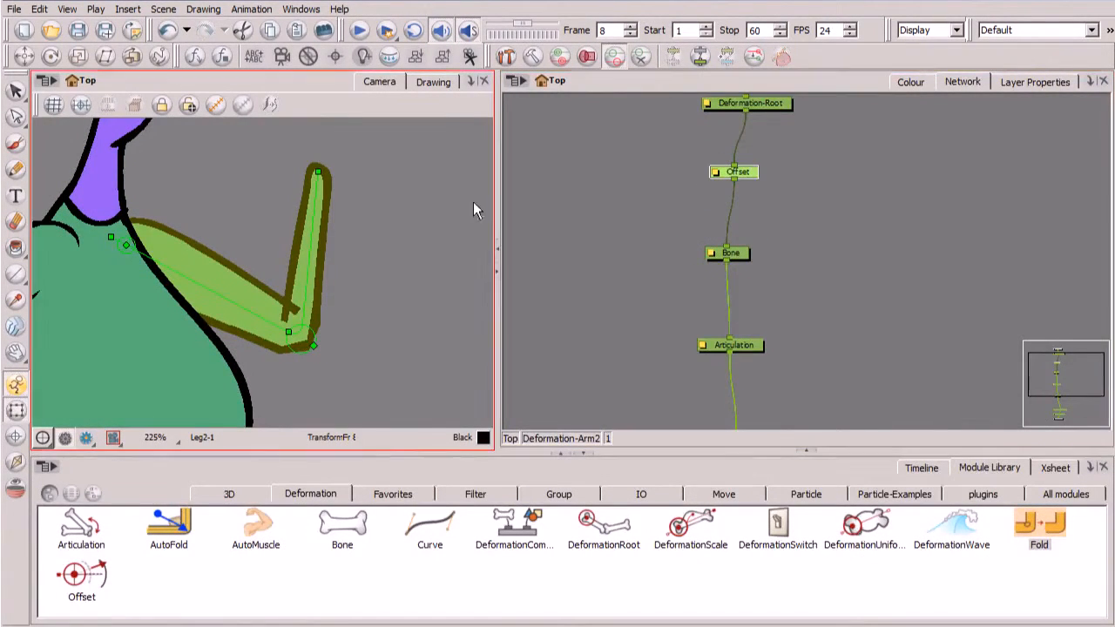
{"action": "left_click_drag", "start_coordinate": [736, 253], "coordinate": [731, 250]}
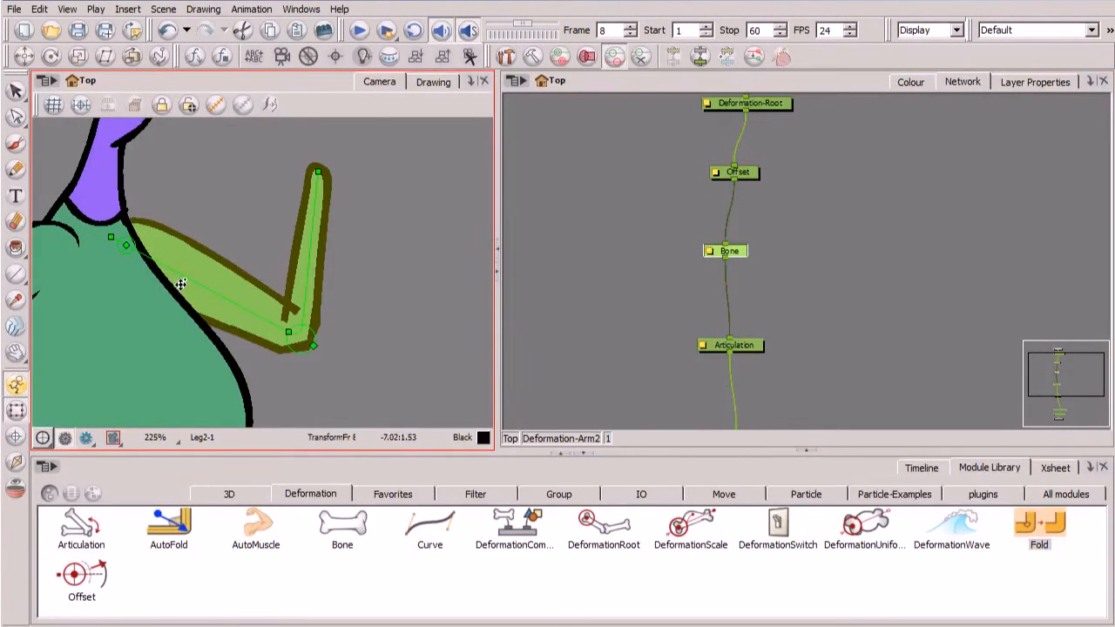
{"action": "left_click_drag", "start_coordinate": [824, 366], "coordinate": [800, 260]}
{"action": "mouse_move", "coordinate": [716, 247]}
{"action": "left_mouse_down"}
{"action": "mouse_move", "coordinate": [717, 230]}
{"action": "mouse_move", "coordinate": [730, 233]}
{"action": "left_mouse_up"}
{"action": "left_click_drag", "start_coordinate": [718, 344], "coordinate": [736, 383]}
{"action": "left_click_drag", "start_coordinate": [736, 227], "coordinate": [739, 263]}
{"action": "left_click_drag", "start_coordinate": [743, 159], "coordinate": [718, 170]}
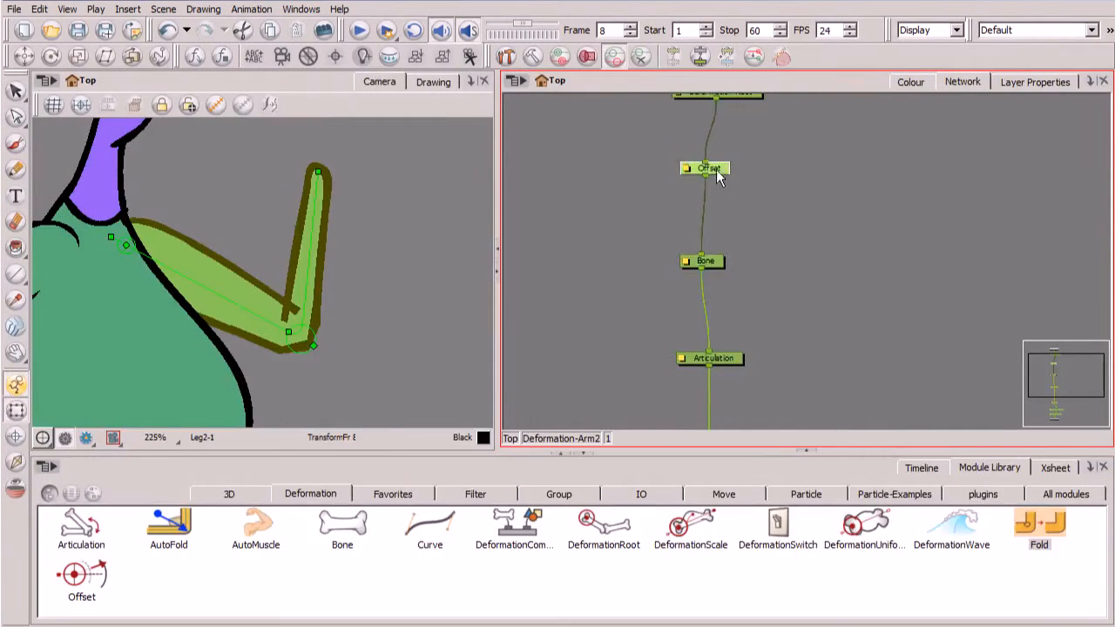
Move the Bone_1, Articulation and Bone nodes slightly upward in the chain.
{"action": "left_click_drag", "start_coordinate": [790, 357], "coordinate": [779, 273]}
{"action": "left_click_drag", "start_coordinate": [716, 401], "coordinate": [716, 386]}
{"action": "left_click_drag", "start_coordinate": [714, 270], "coordinate": [712, 260]}
{"action": "left_click_drag", "start_coordinate": [697, 176], "coordinate": [696, 160]}
{"action": "left_click_drag", "start_coordinate": [758, 272], "coordinate": [789, 306]}
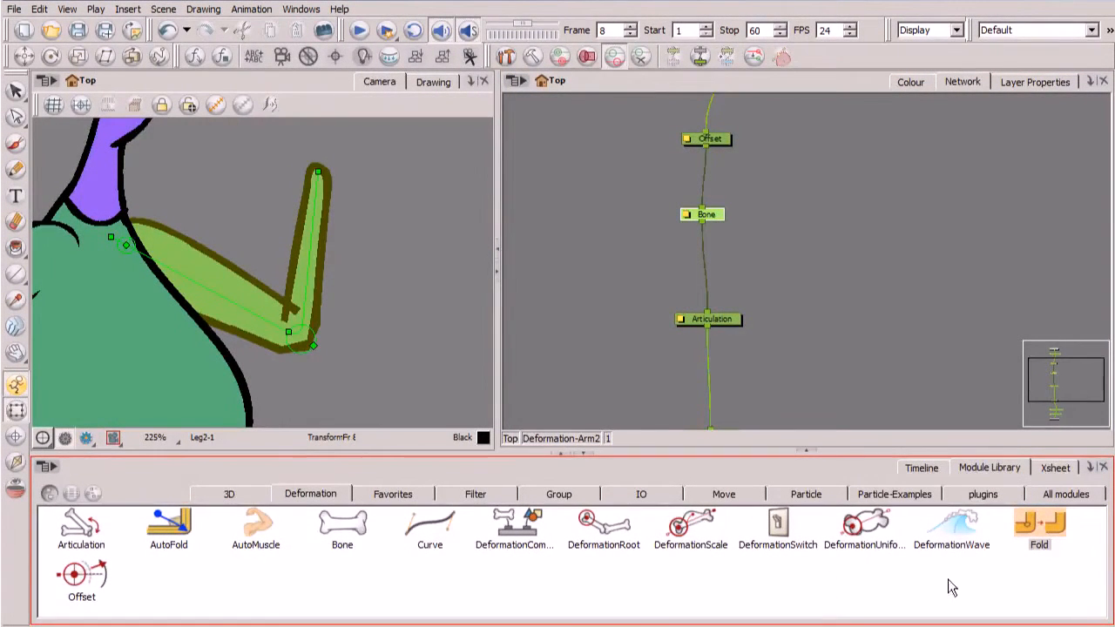
Add a Fold deformation module to the network and insert it between Articulation and Bone_1.
{"action": "left_click", "coordinate": [1033, 548]}
{"action": "left_click_drag", "start_coordinate": [1041, 526], "coordinate": [893, 277]}
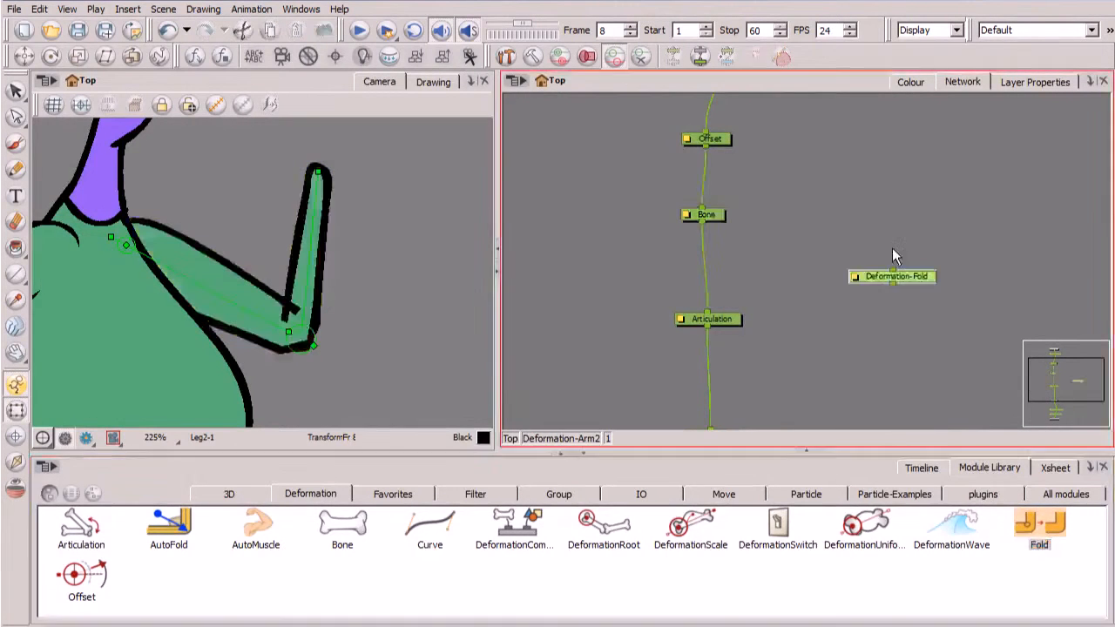
{"action": "left_click_drag", "start_coordinate": [891, 406], "coordinate": [889, 371]}
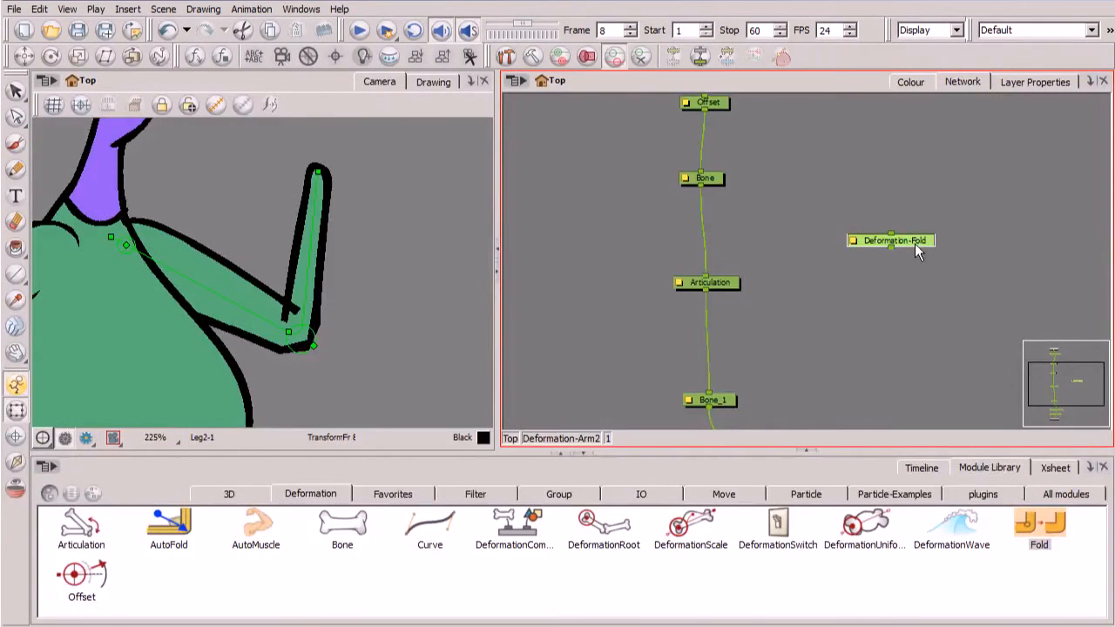
{"action": "mouse_move", "coordinate": [915, 250]}
{"action": "left_mouse_down"}
{"action": "mouse_move", "coordinate": [924, 270]}
{"action": "mouse_move", "coordinate": [896, 327]}
{"action": "mouse_move", "coordinate": [858, 355]}
{"action": "mouse_move", "coordinate": [708, 352]}
{"action": "mouse_move", "coordinate": [746, 361]}
{"action": "left_mouse_up"}
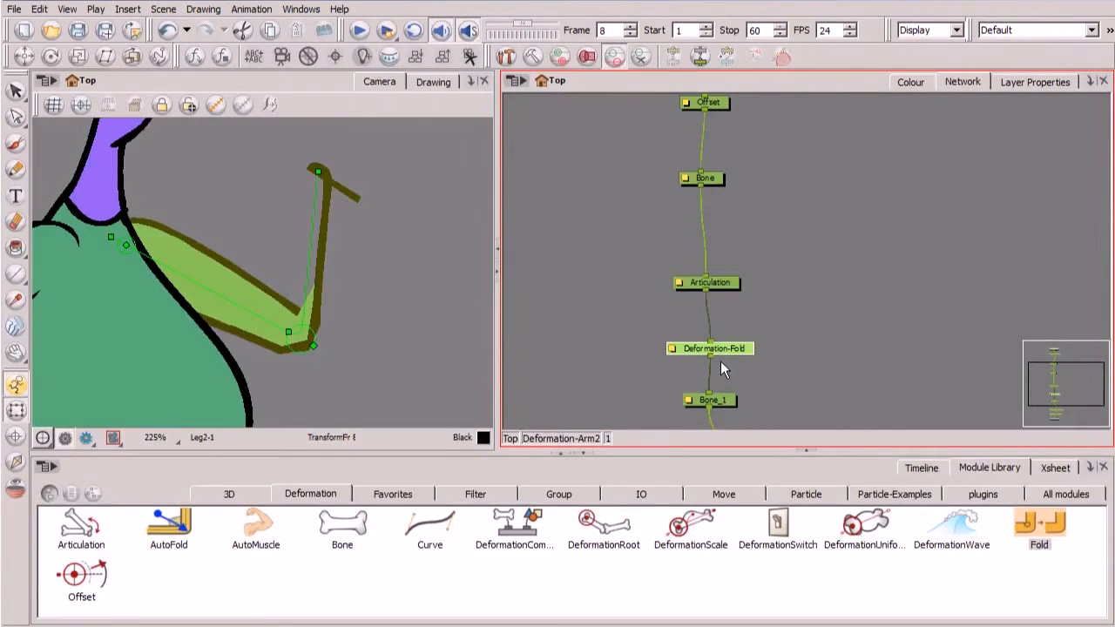
Select the Deformation-Arm2 layer and display its deformation controls, including the fold's handles.
{"action": "left_click", "coordinate": [145, 273]}
{"action": "left_click", "coordinate": [922, 469]}
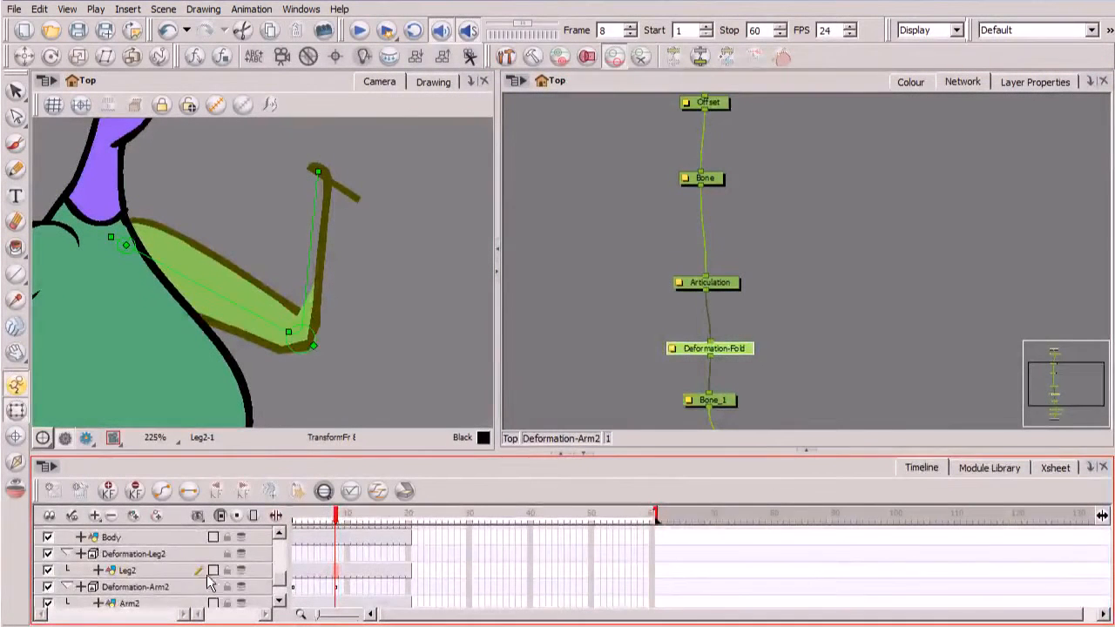
{"action": "left_click", "coordinate": [148, 589]}
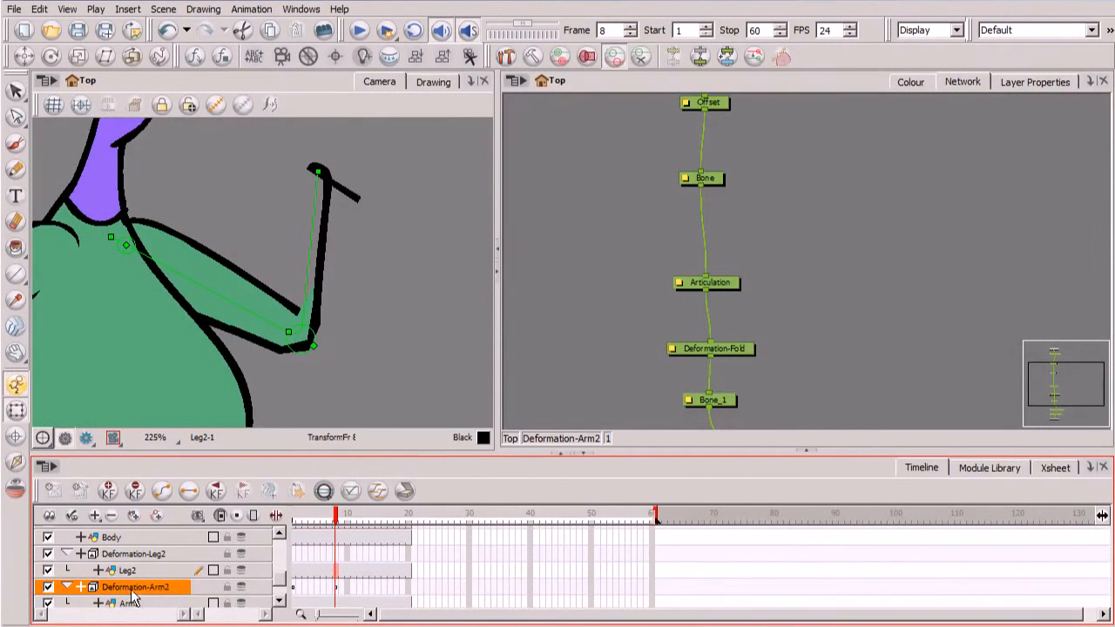
{"action": "left_click", "coordinate": [641, 59]}
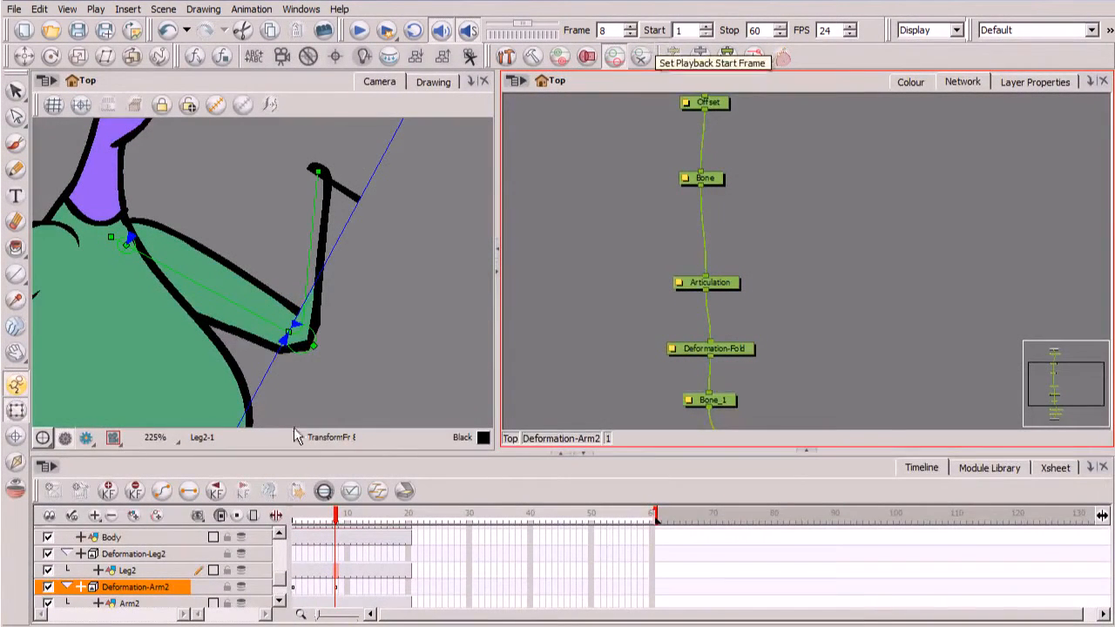
Move the fold's lower handle onto the outer elbow of the bent arm so the forearm is whole again.
{"action": "scroll", "coordinate": [326, 302], "scroll_direction": "down", "scroll_amount": 5}
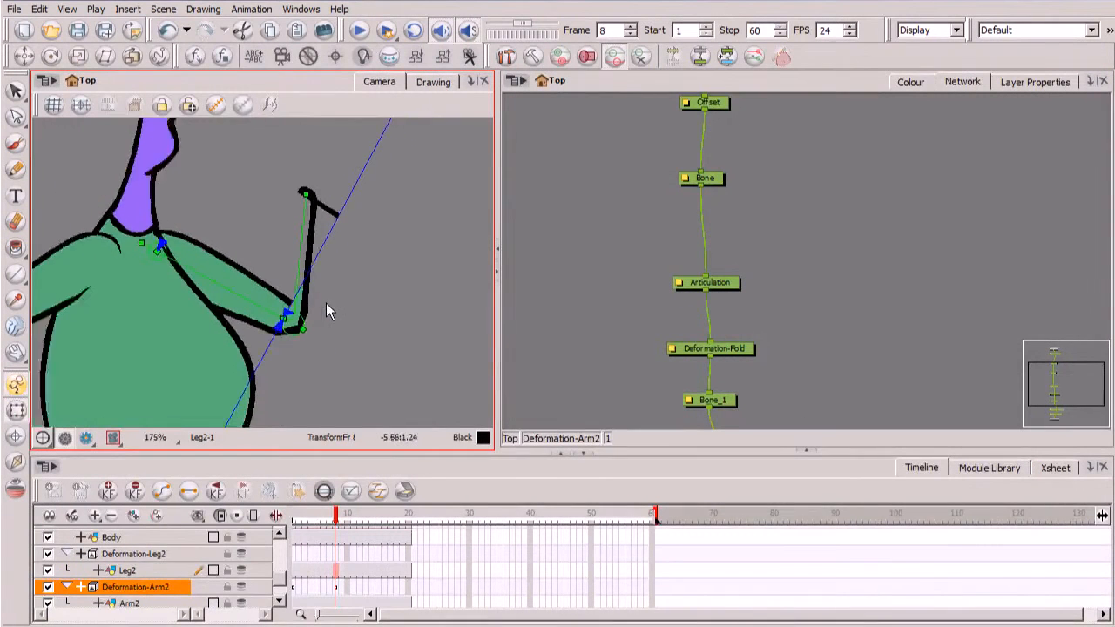
{"action": "scroll", "coordinate": [321, 309], "scroll_direction": "down", "scroll_amount": 2}
{"action": "scroll", "coordinate": [323, 312], "scroll_direction": "up", "scroll_amount": 4}
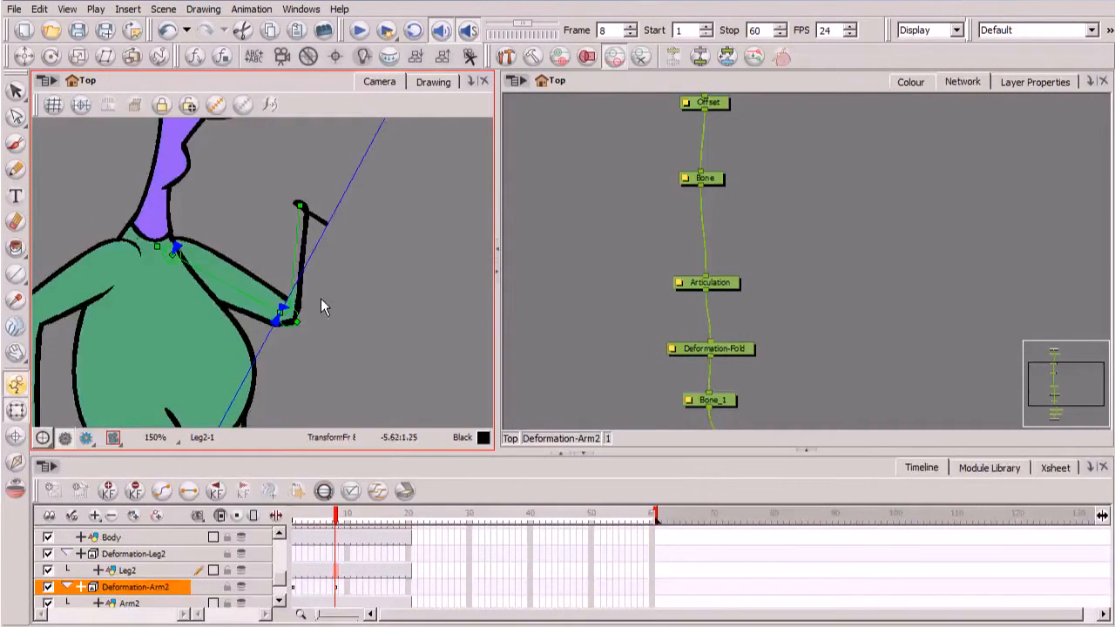
{"action": "scroll", "coordinate": [321, 307], "scroll_direction": "up", "scroll_amount": 1}
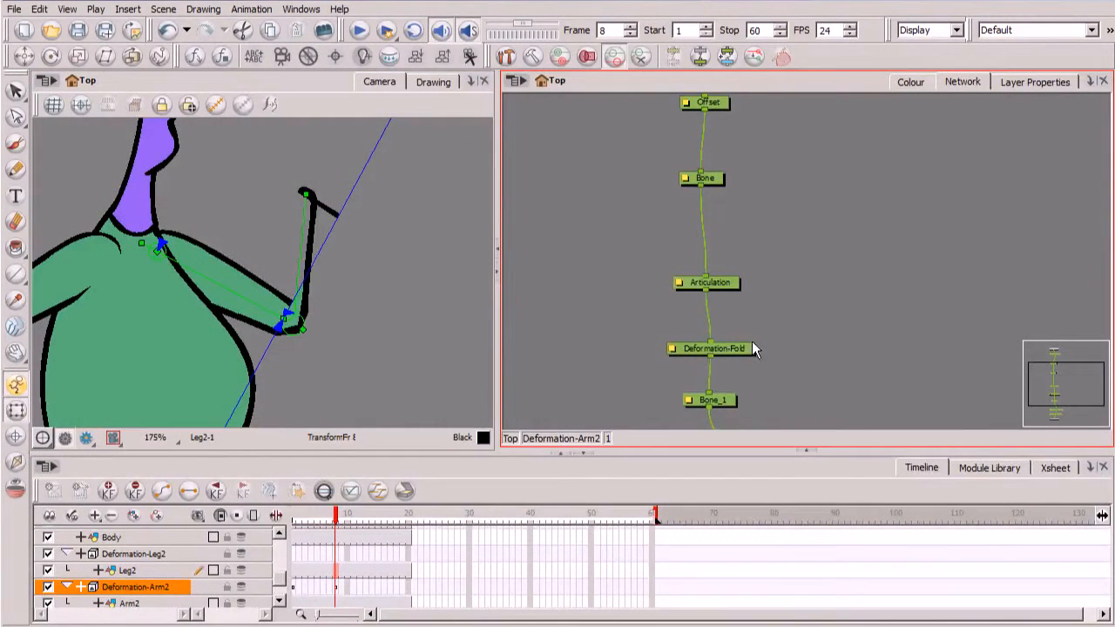
{"action": "left_click", "coordinate": [982, 469]}
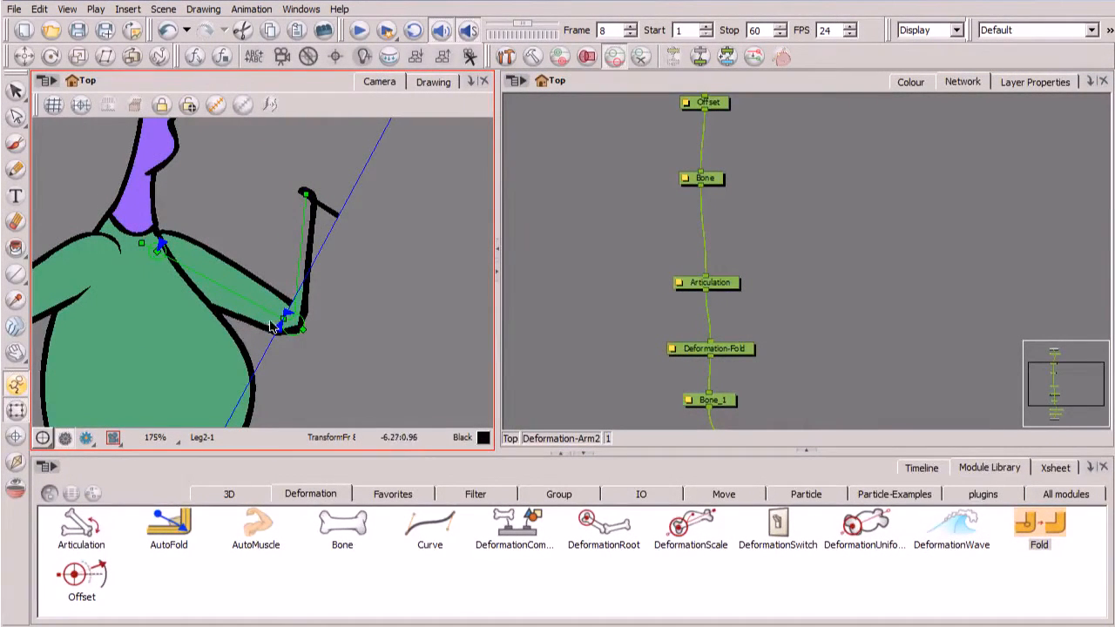
{"action": "scroll", "coordinate": [278, 338], "scroll_direction": "up", "scroll_amount": 1}
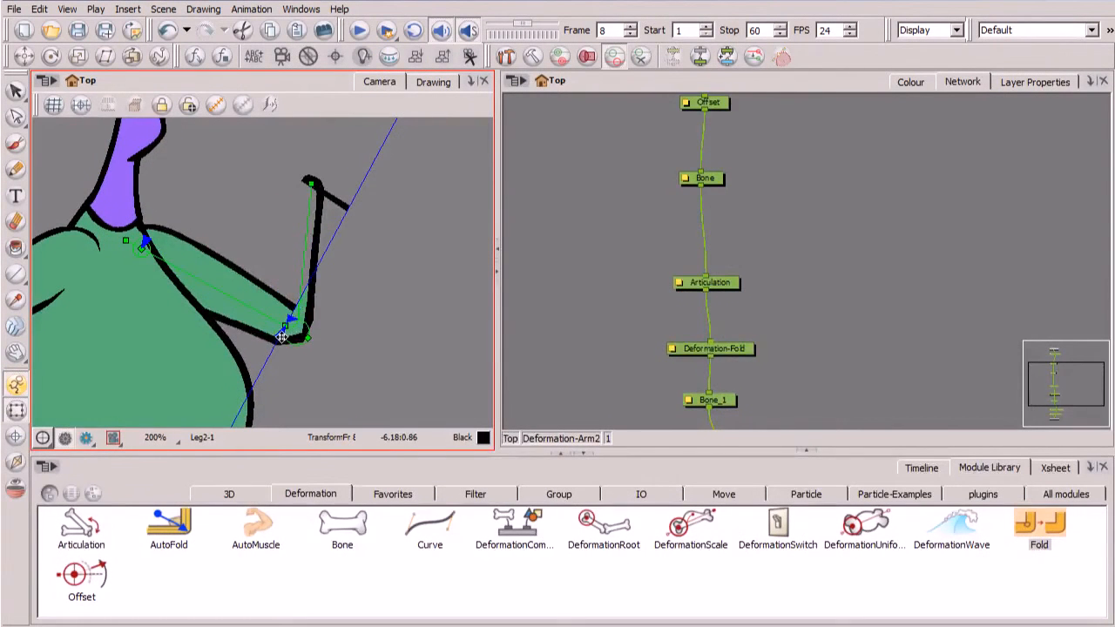
{"action": "left_click", "coordinate": [282, 338]}
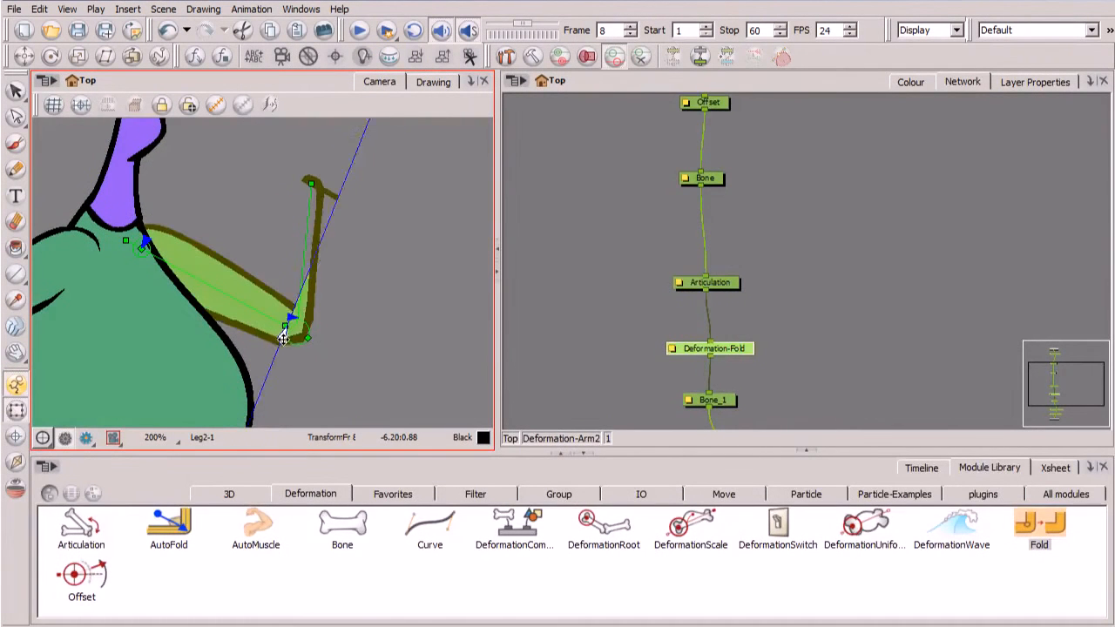
{"action": "left_click_drag", "start_coordinate": [283, 338], "coordinate": [297, 337]}
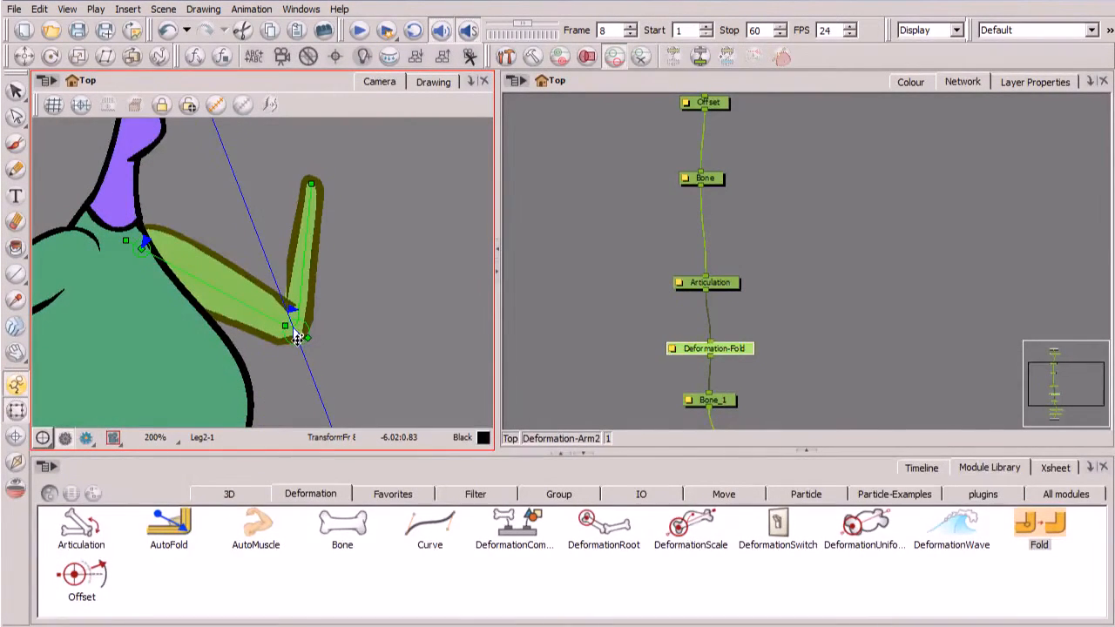
Fine-tune the fold line by repositioning its handles around the elbow crease.
{"action": "scroll", "coordinate": [357, 377], "scroll_direction": "down", "scroll_amount": 3}
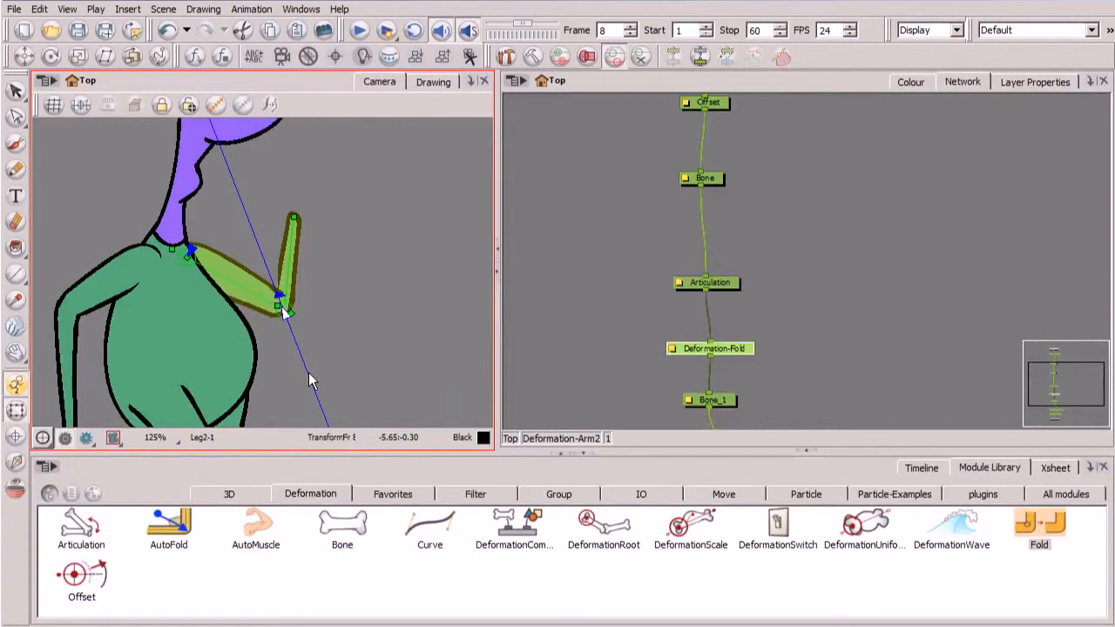
{"action": "scroll", "coordinate": [286, 319], "scroll_direction": "up", "scroll_amount": 1}
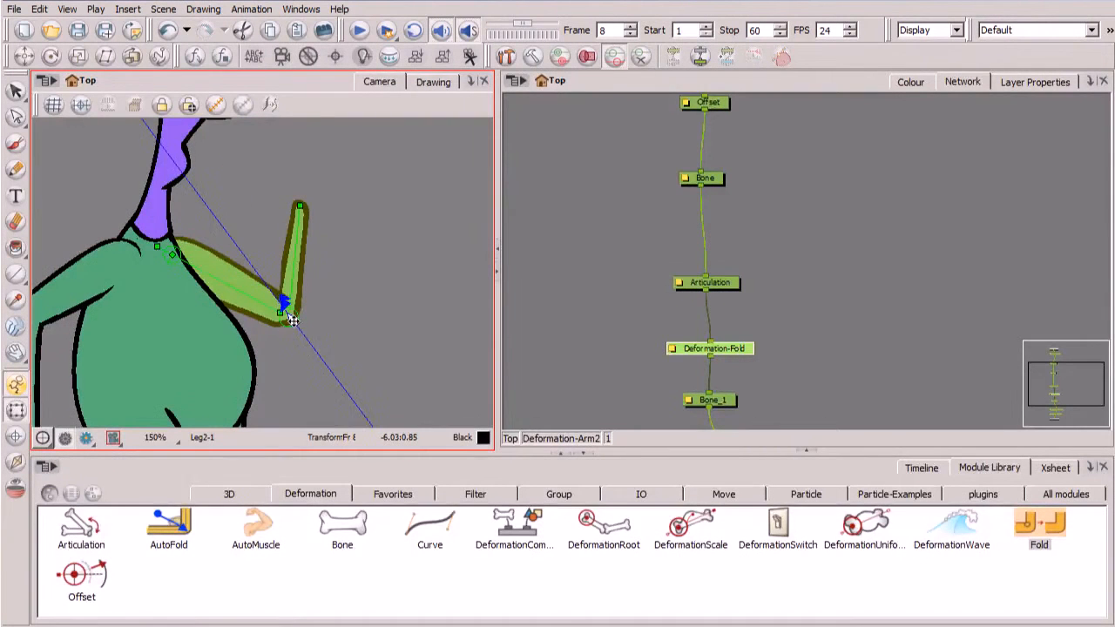
{"action": "mouse_move", "coordinate": [293, 320]}
{"action": "left_mouse_down"}
{"action": "mouse_move", "coordinate": [277, 289]}
{"action": "mouse_move", "coordinate": [297, 342]}
{"action": "mouse_move", "coordinate": [283, 324]}
{"action": "left_mouse_up"}
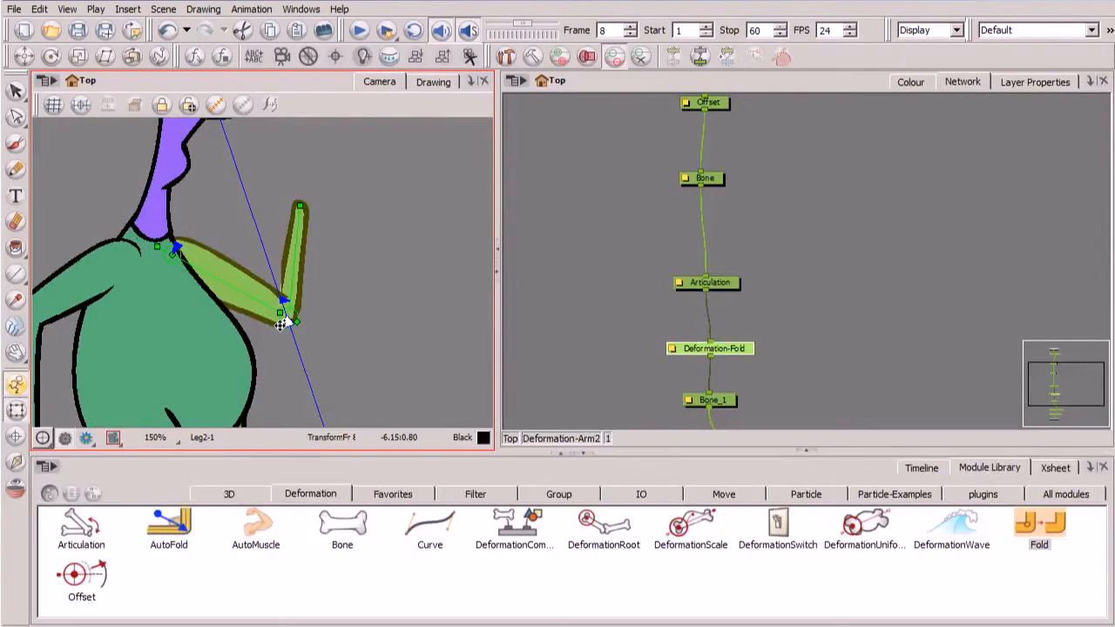
{"action": "left_click_drag", "start_coordinate": [282, 322], "coordinate": [286, 295]}
Detach the Deformation-Fold node from the chain and place it aside in the network.
{"action": "key", "text": "2"}
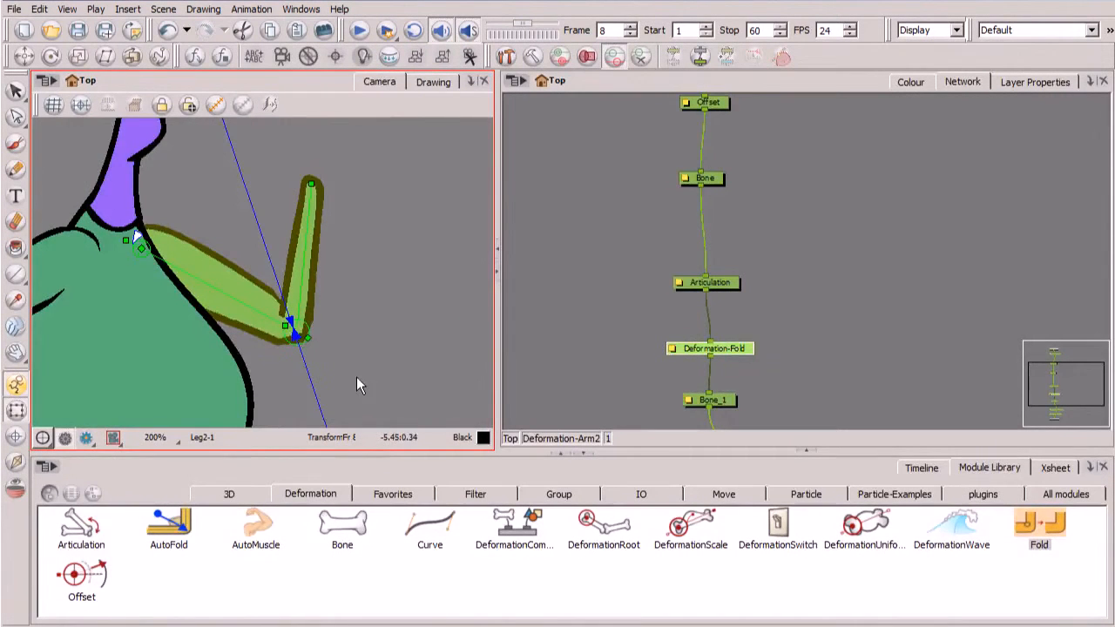
{"action": "key", "text": "2"}
{"action": "key", "text": "2"}
{"action": "key", "text": "2"}
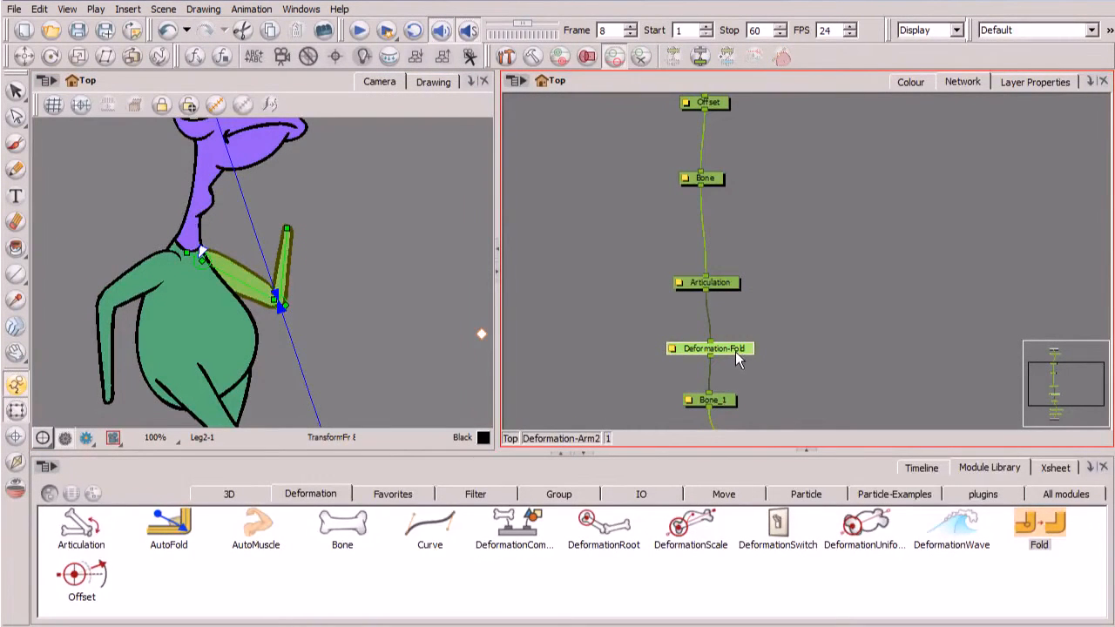
{"action": "left_click_drag", "start_coordinate": [734, 353], "coordinate": [973, 327]}
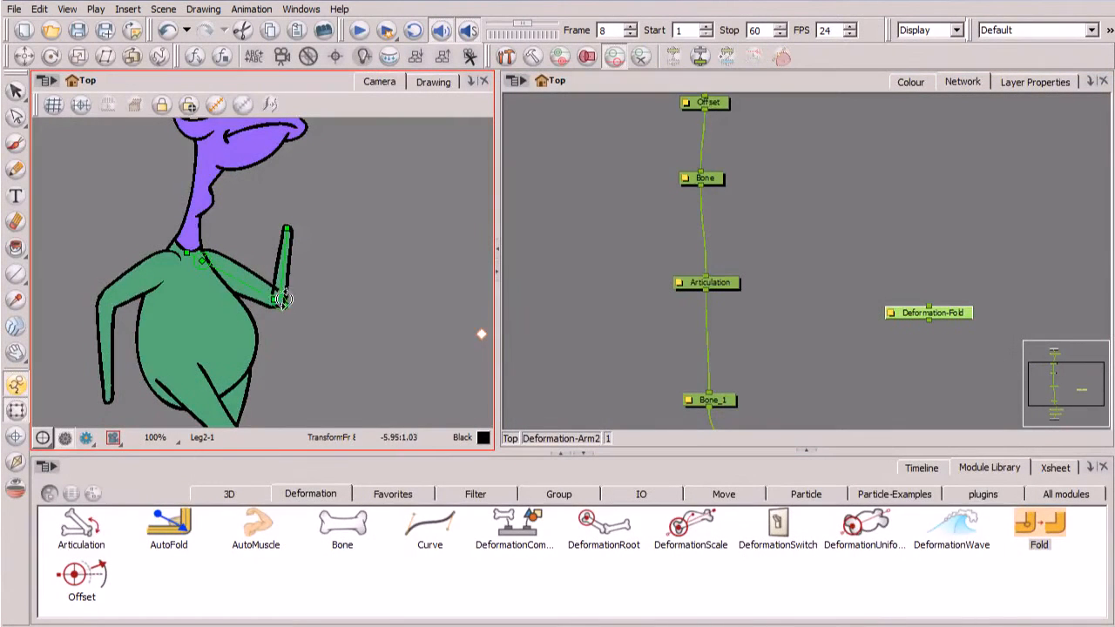
Add an AutoFold deformation module and insert it between Articulation and Bone_1.
{"action": "key", "text": "2"}
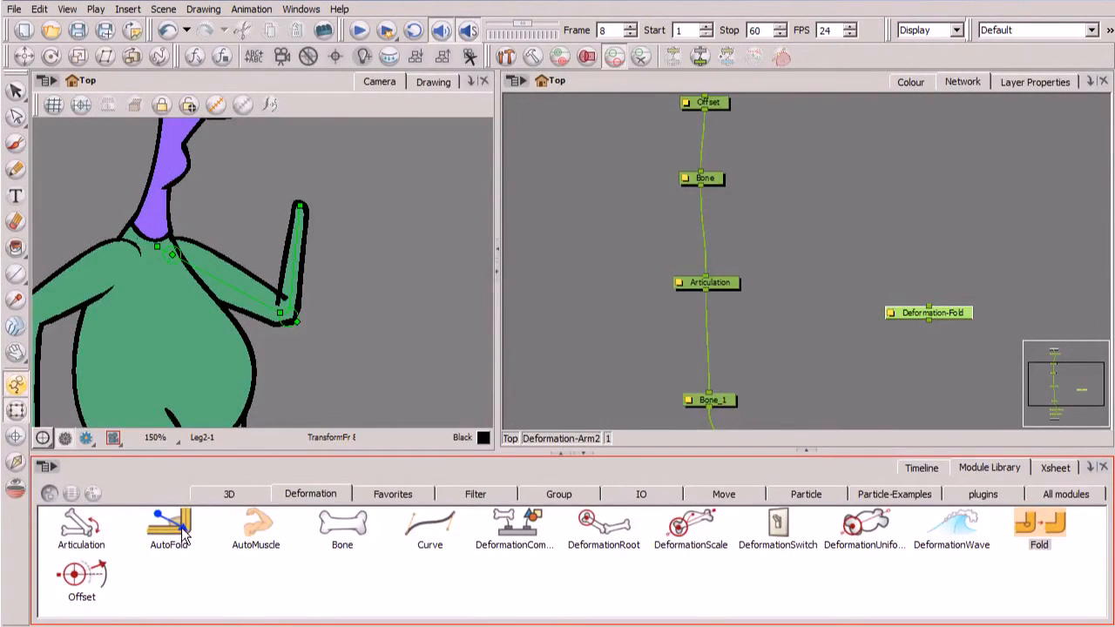
{"action": "left_click_drag", "start_coordinate": [183, 538], "coordinate": [646, 490]}
{"action": "left_click_drag", "start_coordinate": [835, 300], "coordinate": [758, 358]}
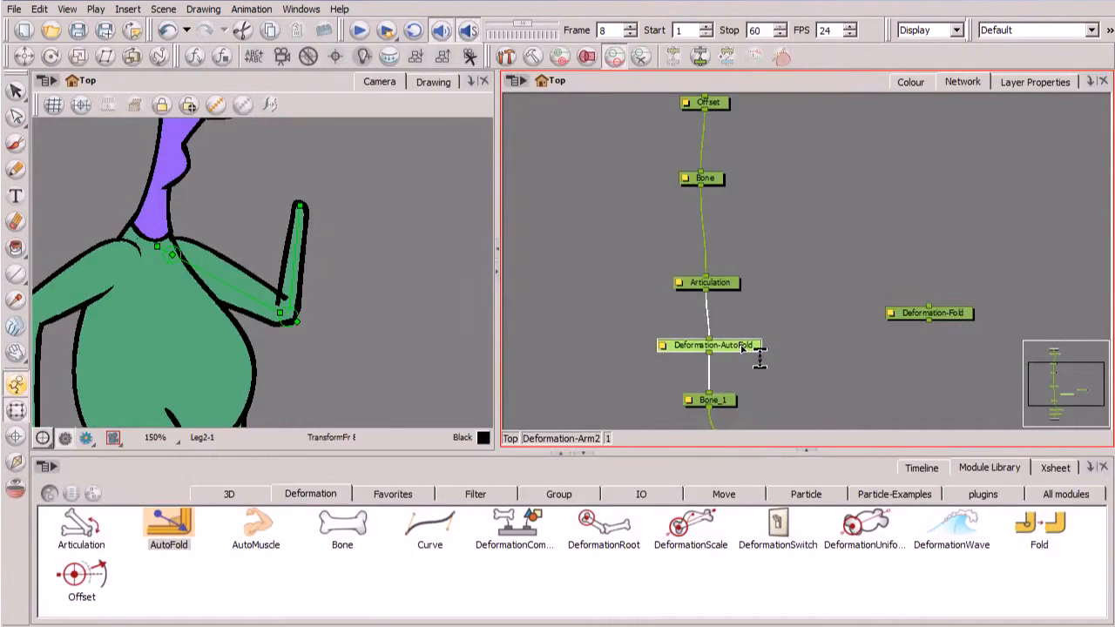
{"action": "left_click", "coordinate": [262, 275]}
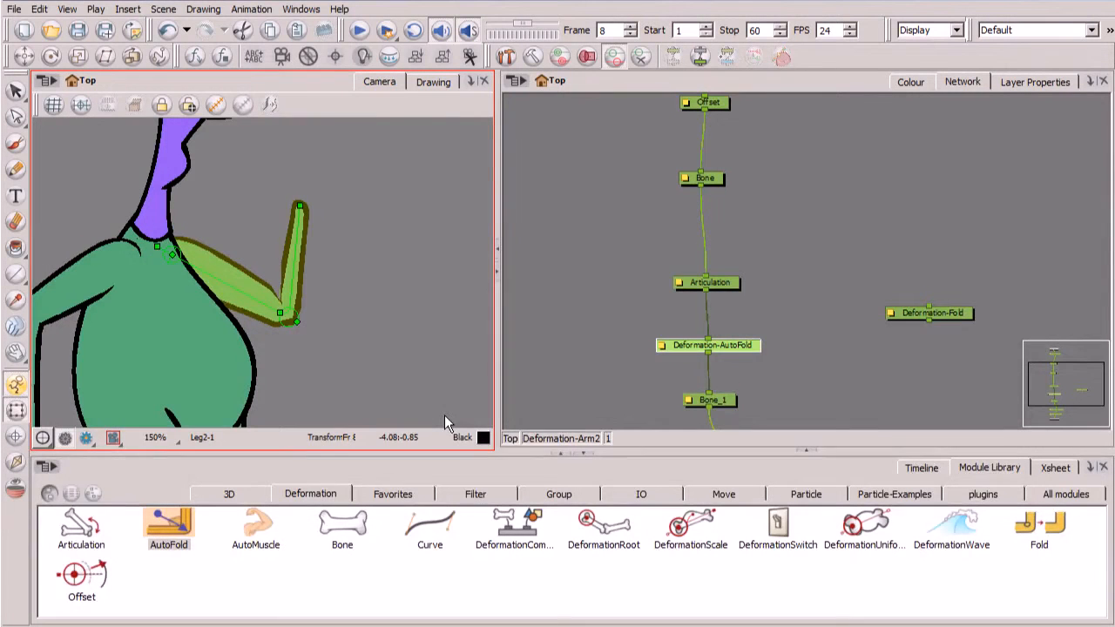
{"action": "left_click", "coordinate": [651, 346]}
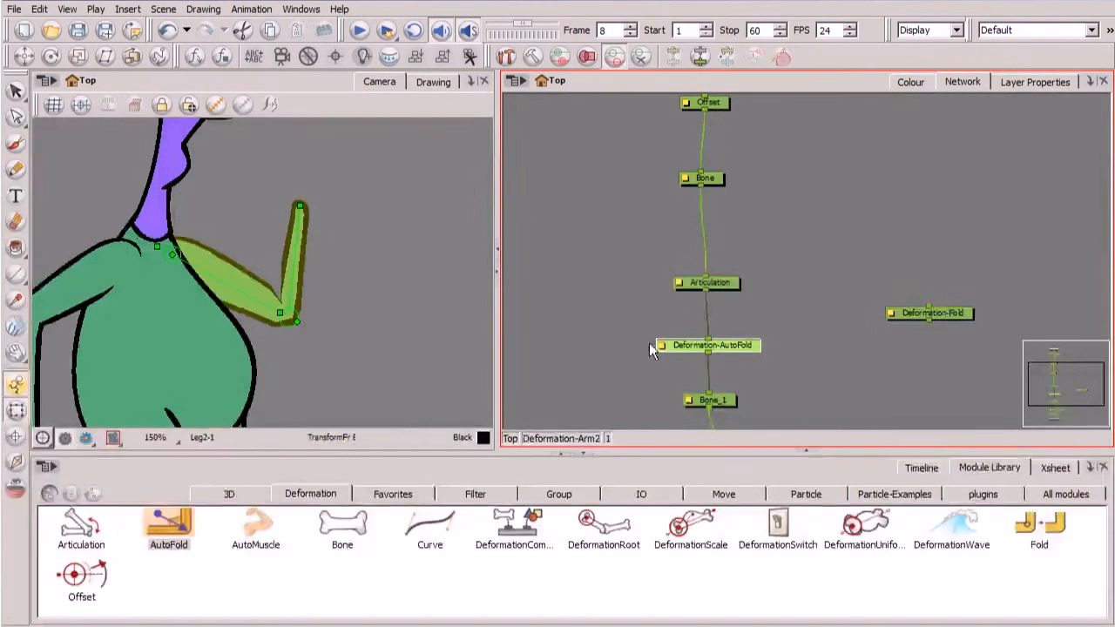
Swap the Deformation-Fold node back in between Articulation and Bone_1, and delete the AutoFold node.
{"action": "left_click_drag", "start_coordinate": [734, 344], "coordinate": [935, 361]}
{"action": "left_click_drag", "start_coordinate": [944, 315], "coordinate": [737, 348]}
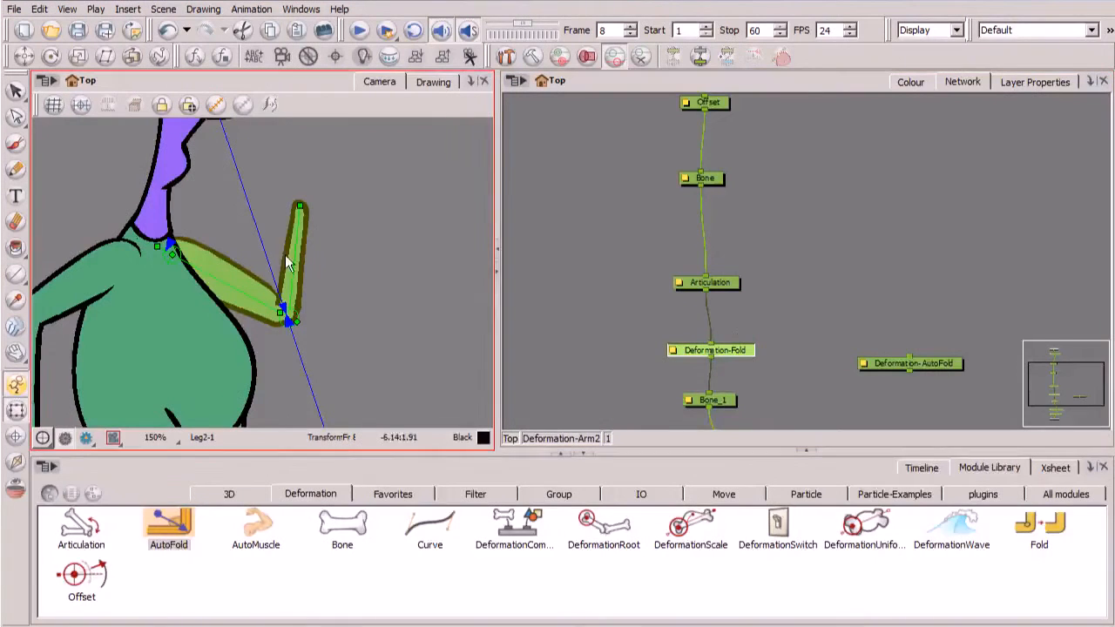
{"action": "left_click_drag", "start_coordinate": [949, 366], "coordinate": [966, 287]}
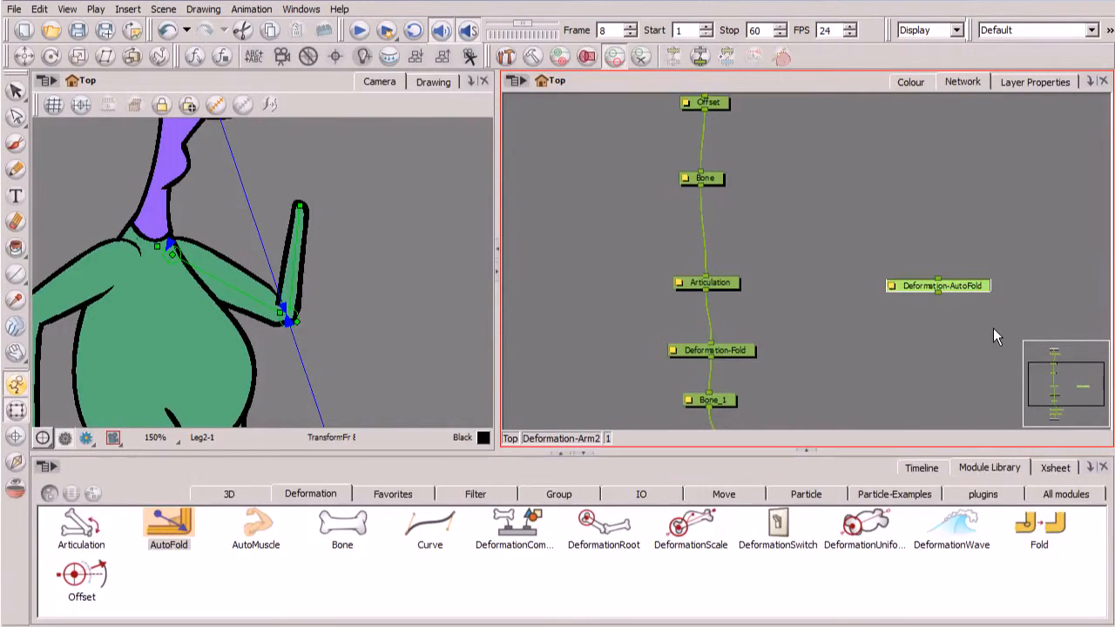
{"action": "key", "text": "Delete"}
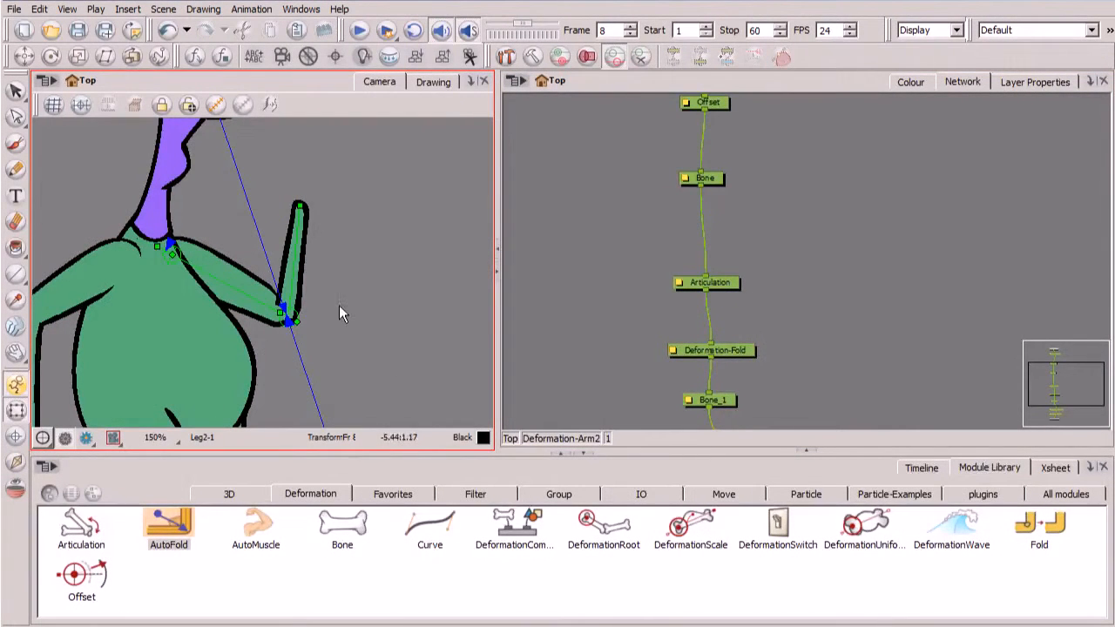
Examine the folded elbow of the bent arm both close up and with more of the body in view.
{"action": "key", "text": "space"}
{"action": "left_click_drag", "start_coordinate": [383, 383], "coordinate": [461, 275]}
{"action": "key", "text": "space"}
{"action": "left_click_drag", "start_coordinate": [448, 324], "coordinate": [398, 349]}
{"action": "key", "text": "1"}
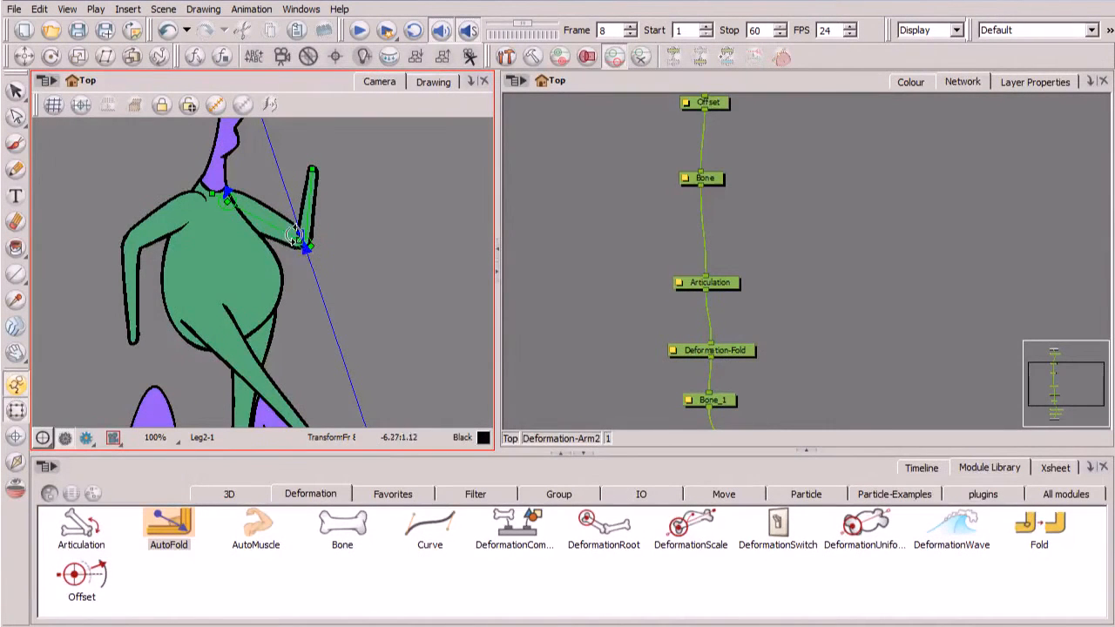
{"action": "key", "text": "2"}
{"action": "key", "text": "2"}
{"action": "left_click_drag", "start_coordinate": [387, 282], "coordinate": [338, 356]}
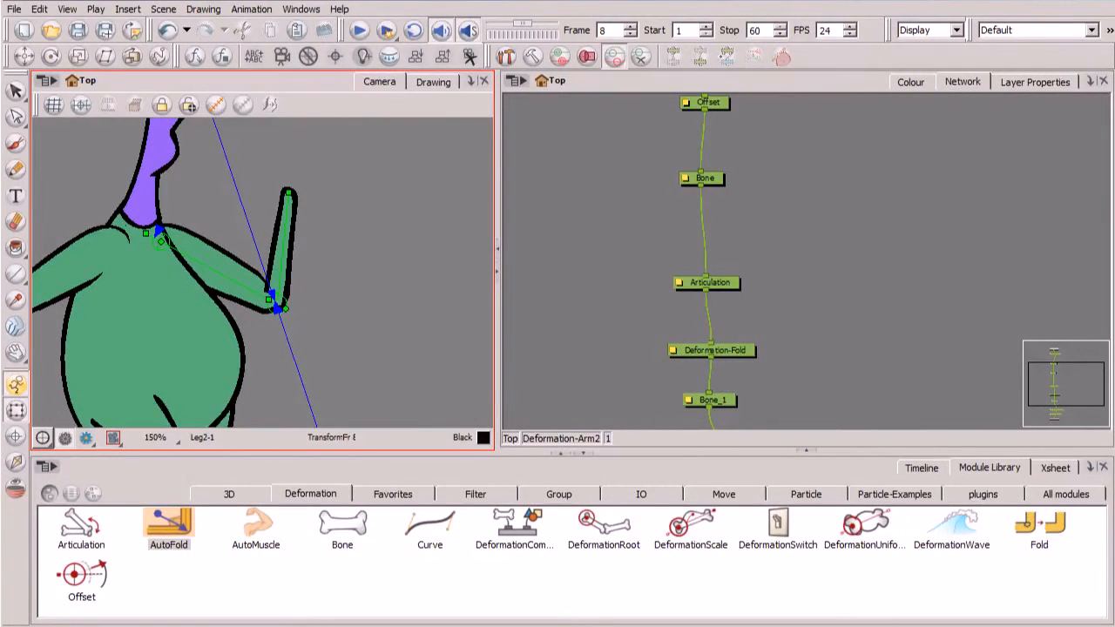
Add an AutoMuscle deformation module to the Deformation-Arm2 network beside the existing chain.
{"action": "left_click", "coordinate": [273, 589]}
{"action": "left_click", "coordinate": [185, 554]}
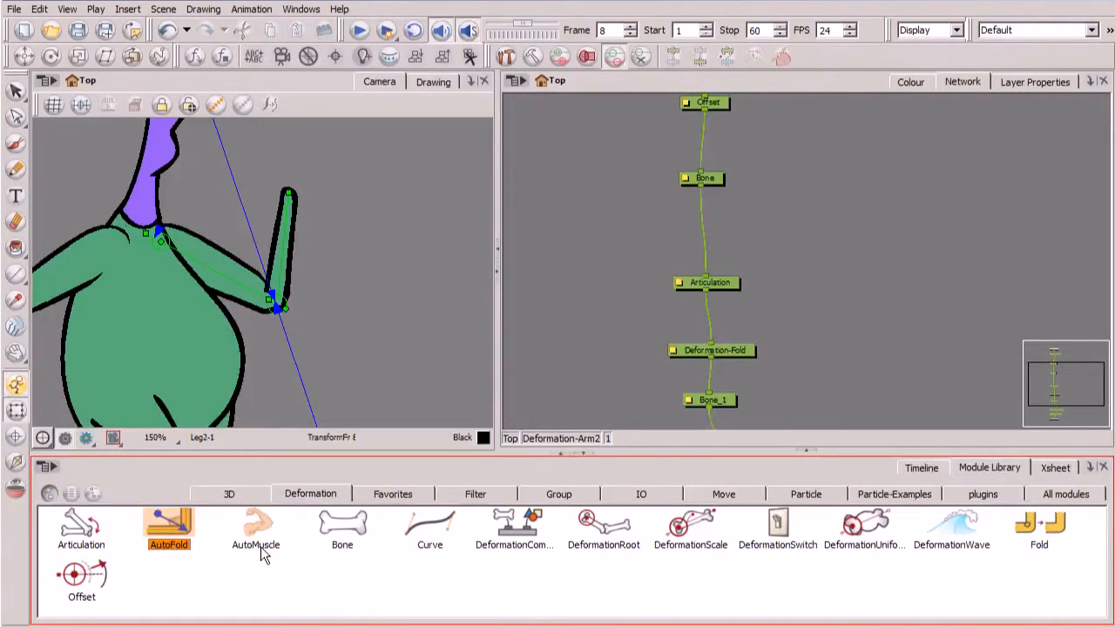
{"action": "left_click_drag", "start_coordinate": [258, 549], "coordinate": [807, 425]}
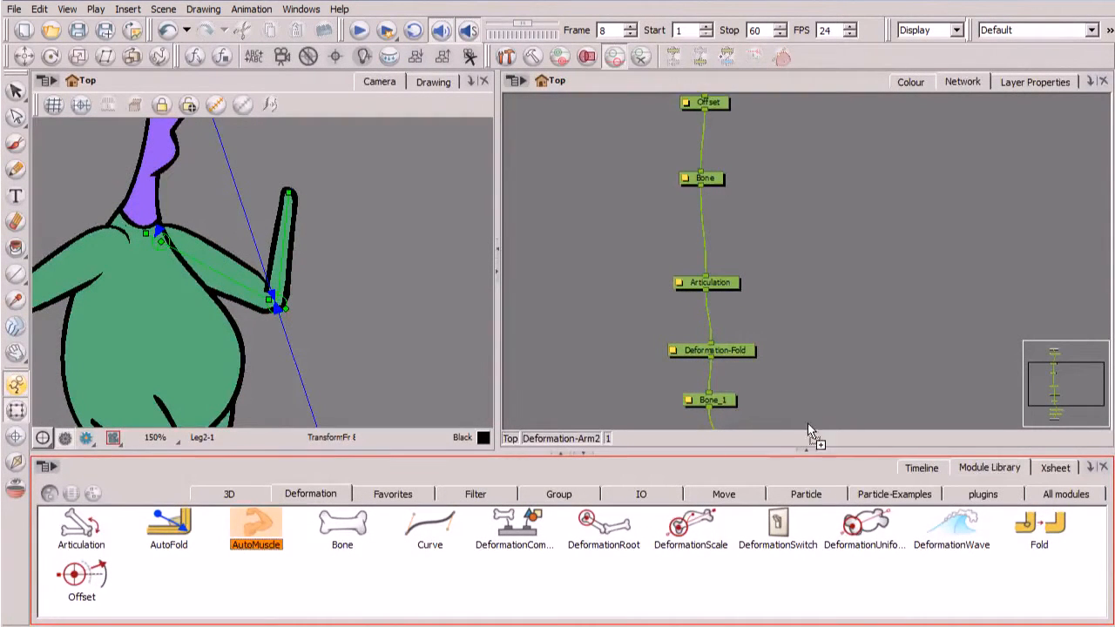
{"action": "left_click_drag", "start_coordinate": [870, 283], "coordinate": [869, 282]}
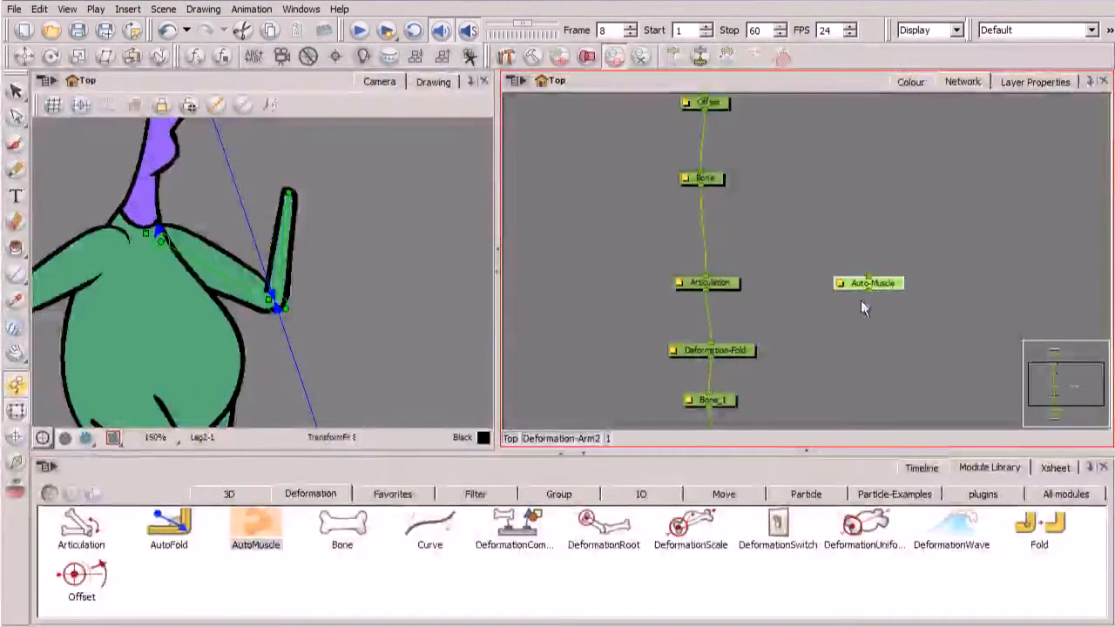
Insert the Auto-Muscle node between Articulation and Deformation-Fold, moving Articulation up to make room and aligning the chain.
{"action": "mouse_move", "coordinate": [732, 286]}
{"action": "left_mouse_down"}
{"action": "mouse_move", "coordinate": [731, 262]}
{"action": "mouse_move", "coordinate": [733, 296]}
{"action": "left_mouse_up"}
{"action": "mouse_move", "coordinate": [881, 285]}
{"action": "left_mouse_down"}
{"action": "mouse_move", "coordinate": [732, 252]}
{"action": "mouse_move", "coordinate": [937, 265]}
{"action": "left_mouse_up"}
{"action": "left_click_drag", "start_coordinate": [736, 291], "coordinate": [737, 221]}
{"action": "left_click_drag", "start_coordinate": [951, 273], "coordinate": [738, 302]}
{"action": "left_click_drag", "start_coordinate": [728, 230], "coordinate": [732, 248]}
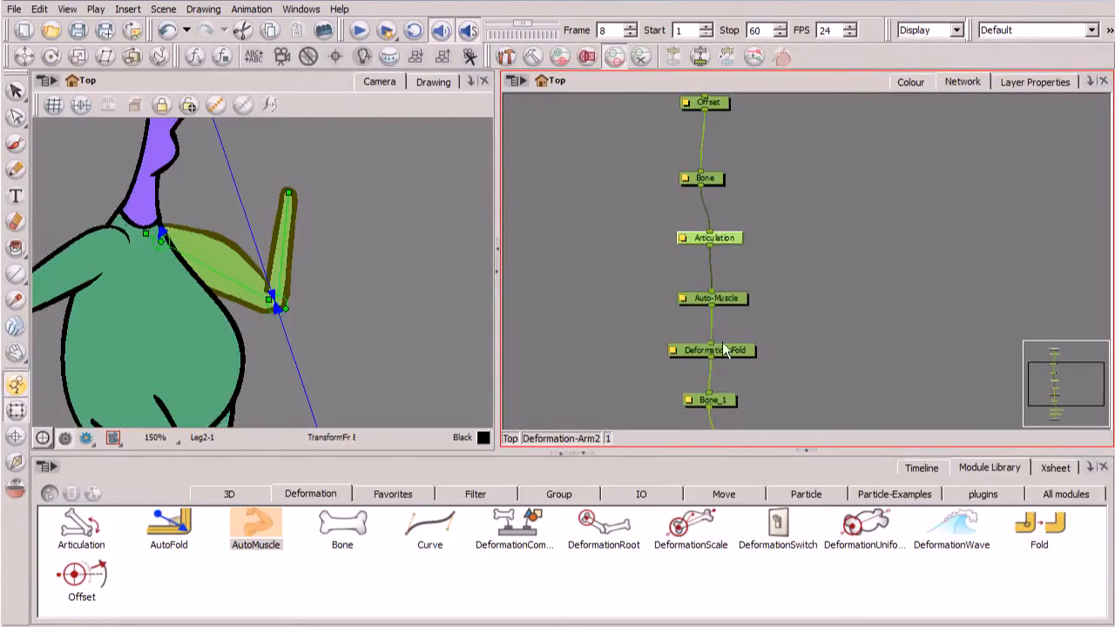
{"action": "left_click", "coordinate": [726, 297]}
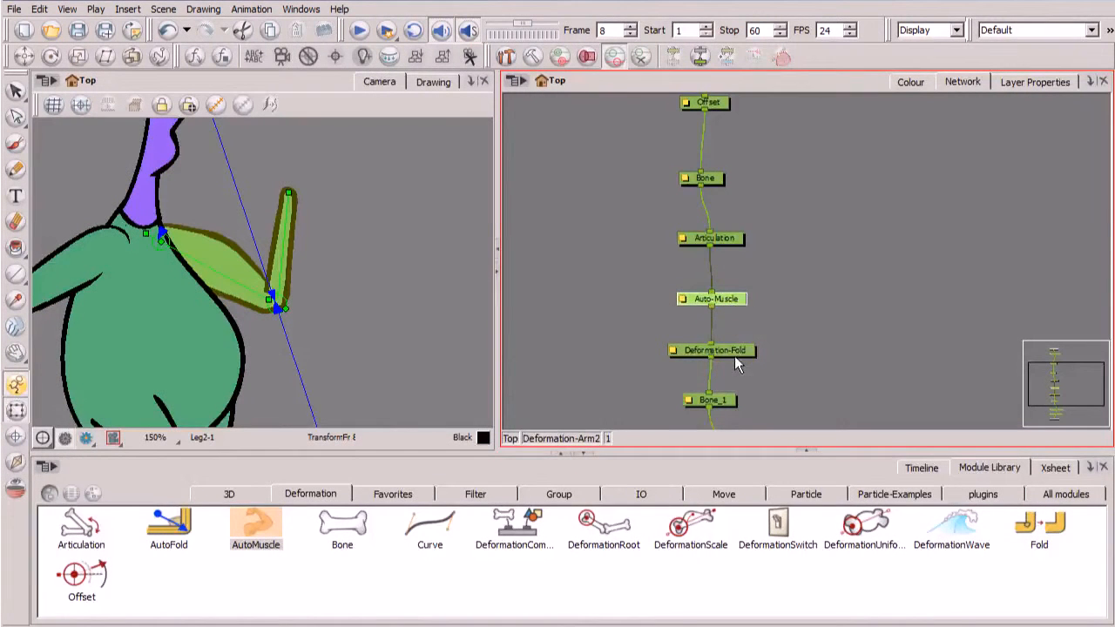
{"action": "left_click_drag", "start_coordinate": [732, 307], "coordinate": [729, 303]}
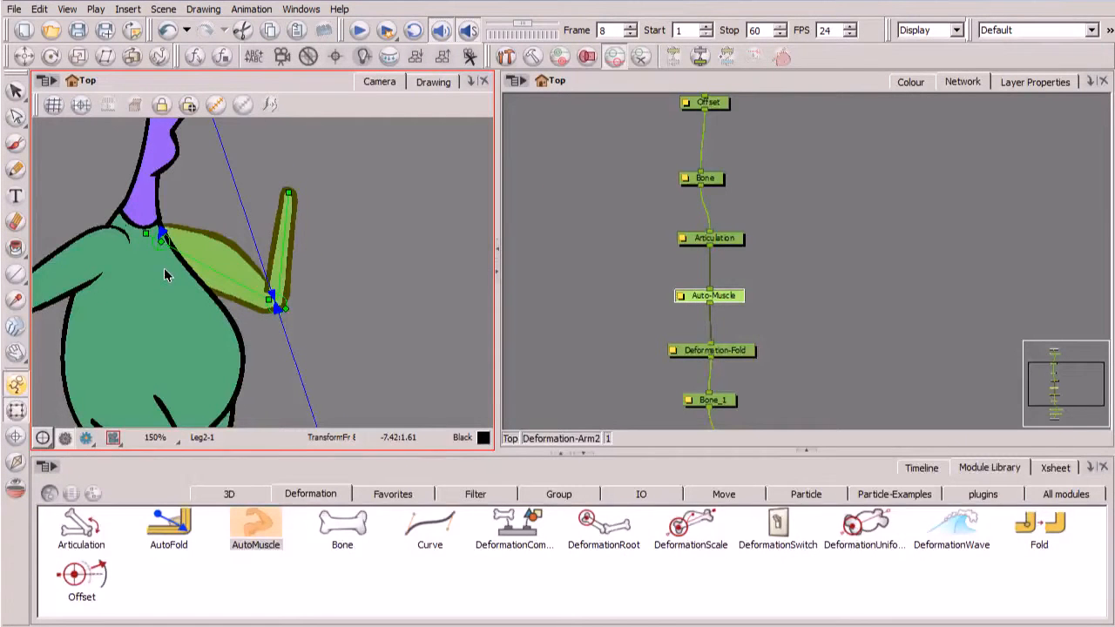
Go to frame 1 in the timeline and hide the Body and Leg2 layers so the arm is unobstructed.
{"action": "left_click", "coordinate": [953, 478]}
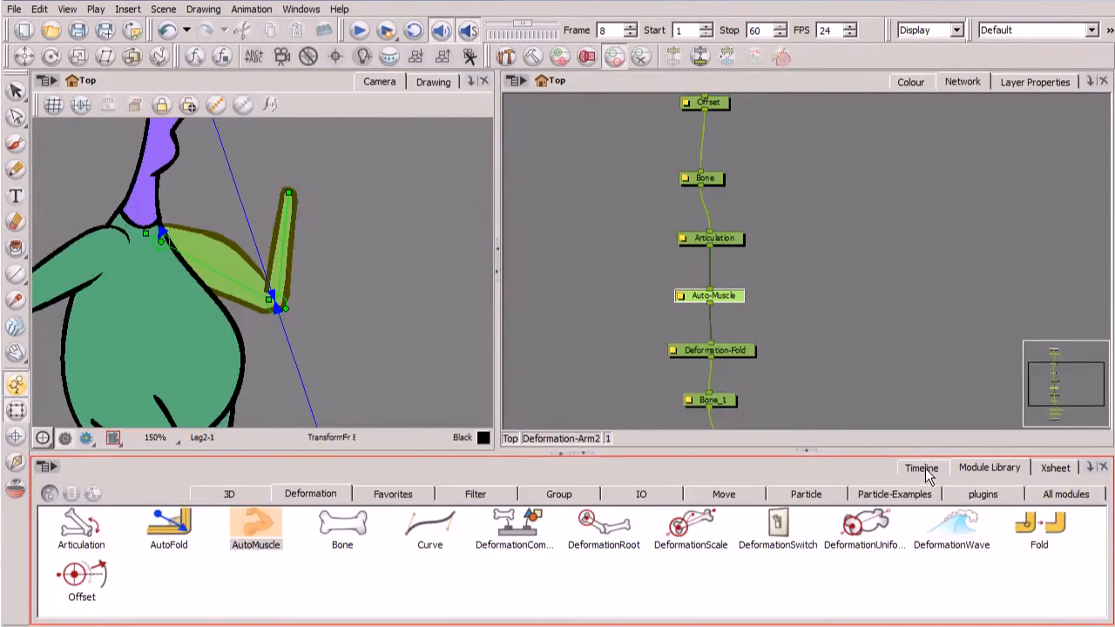
{"action": "left_click", "coordinate": [922, 469]}
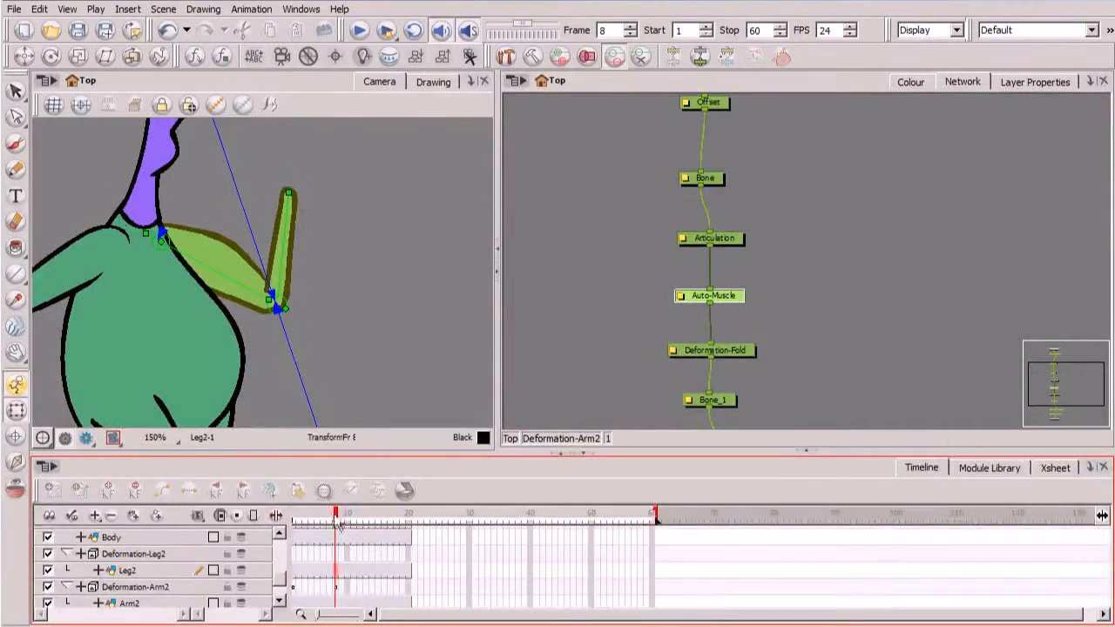
{"action": "left_click_drag", "start_coordinate": [339, 522], "coordinate": [294, 521]}
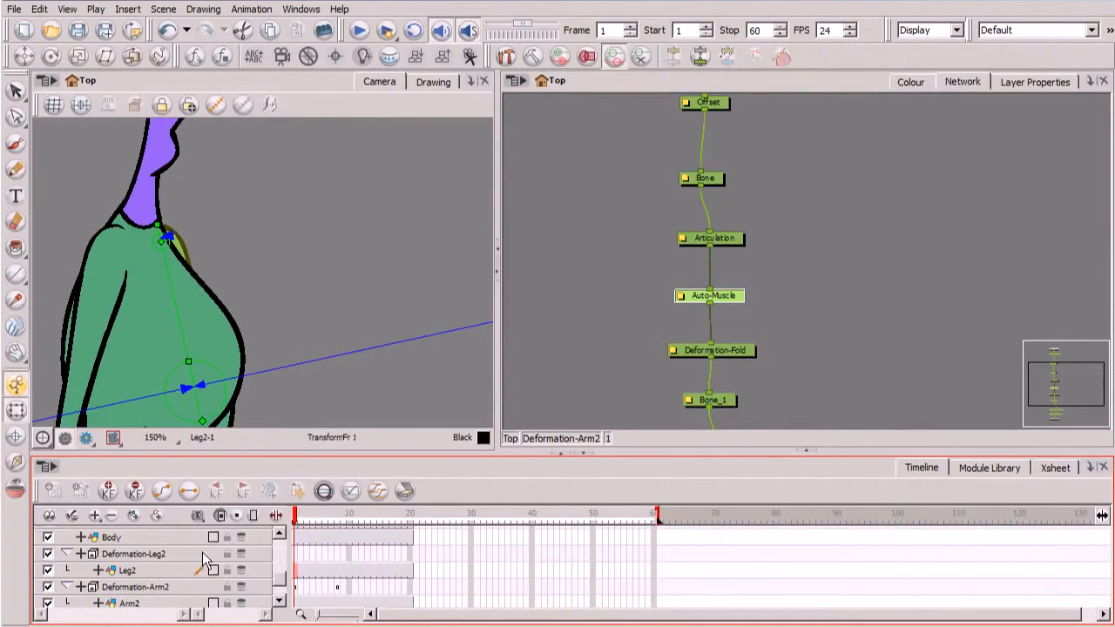
{"action": "left_click", "coordinate": [48, 538]}
{"action": "left_click", "coordinate": [277, 533]}
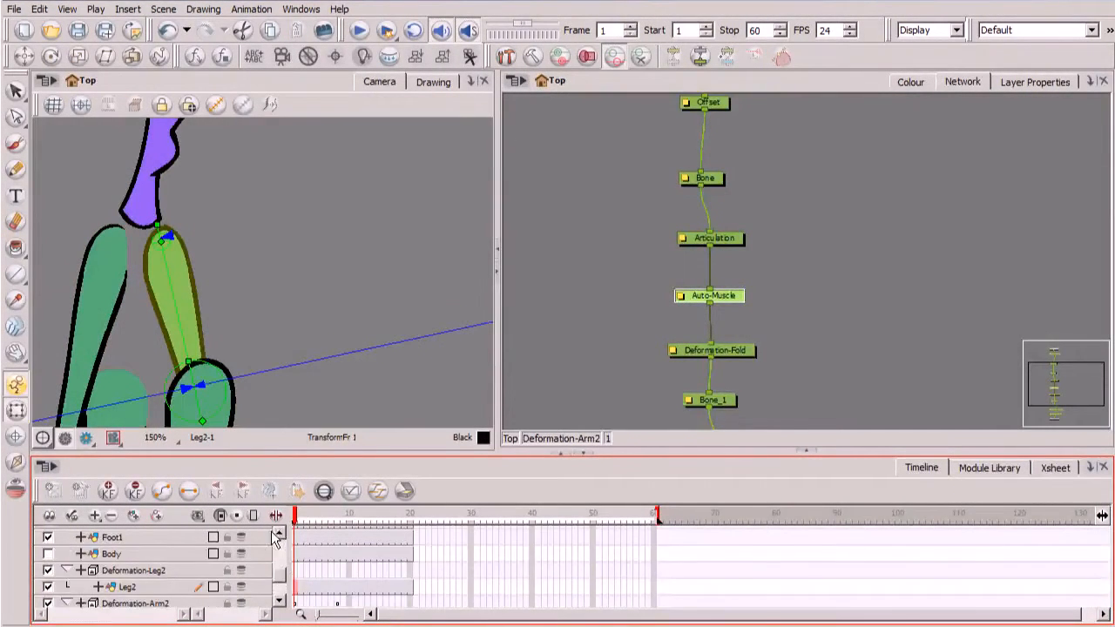
{"action": "left_click", "coordinate": [48, 587]}
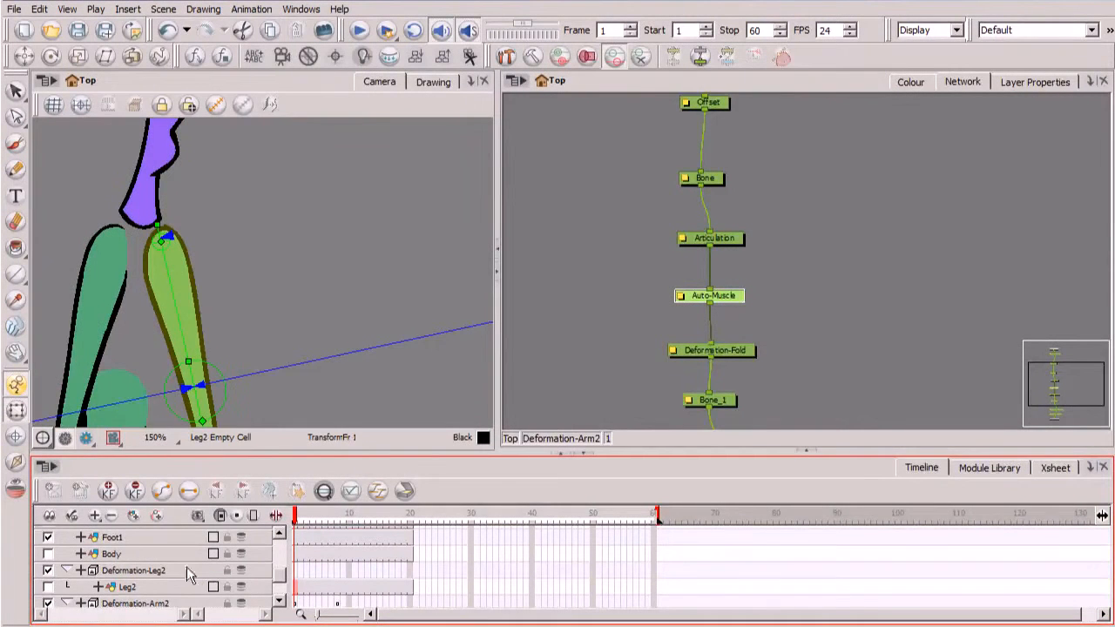
Scrub from frame 1 to frame 7 to watch how the upper arm's muscle behaves as it bends.
{"action": "scroll", "coordinate": [280, 598], "scroll_direction": "up", "scroll_amount": 1}
{"action": "left_click", "coordinate": [280, 600]}
{"action": "left_click", "coordinate": [279, 601]}
{"action": "left_click_drag", "start_coordinate": [305, 522], "coordinate": [331, 513]}
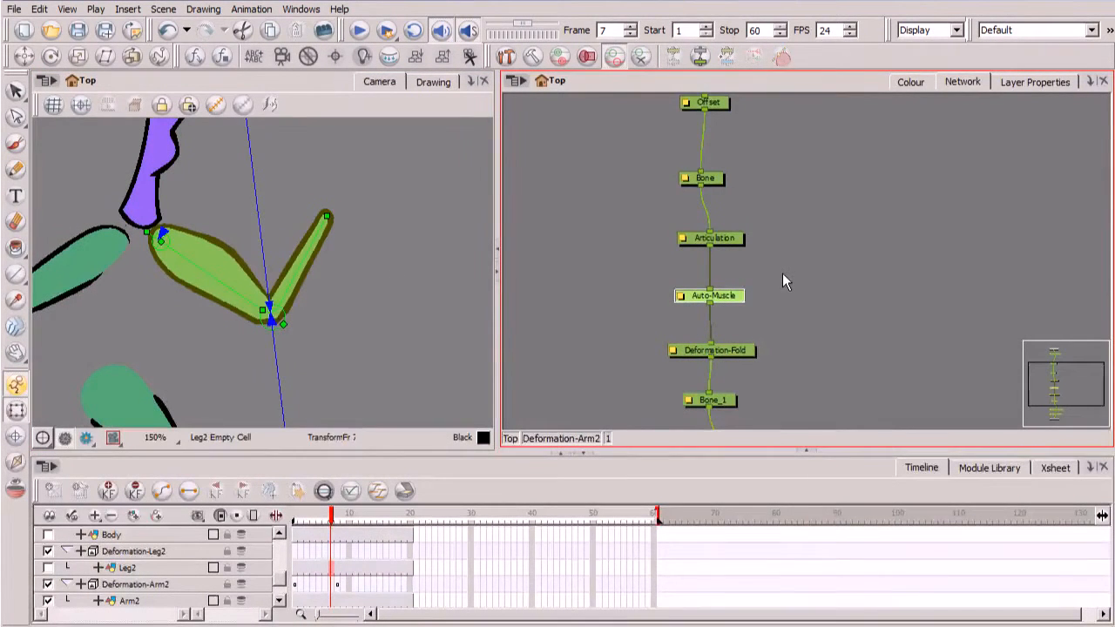
Review the Auto-Muscle node's left and right start, span and amplitude settings, then realign the node in the chain.
{"action": "left_click", "coordinate": [989, 467]}
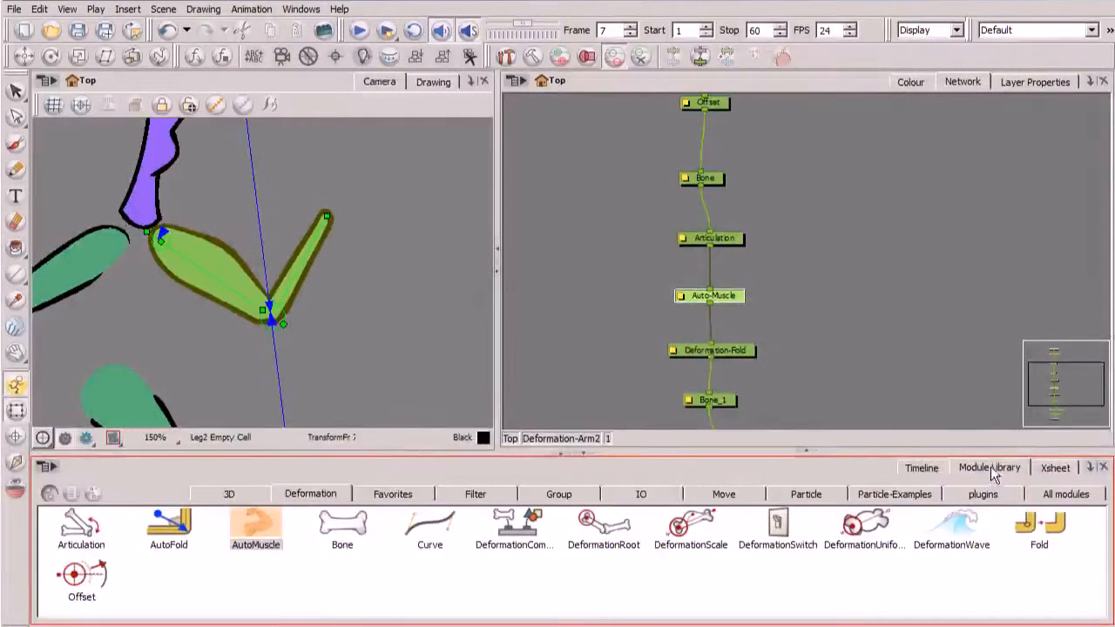
{"action": "left_click_drag", "start_coordinate": [729, 298], "coordinate": [790, 299]}
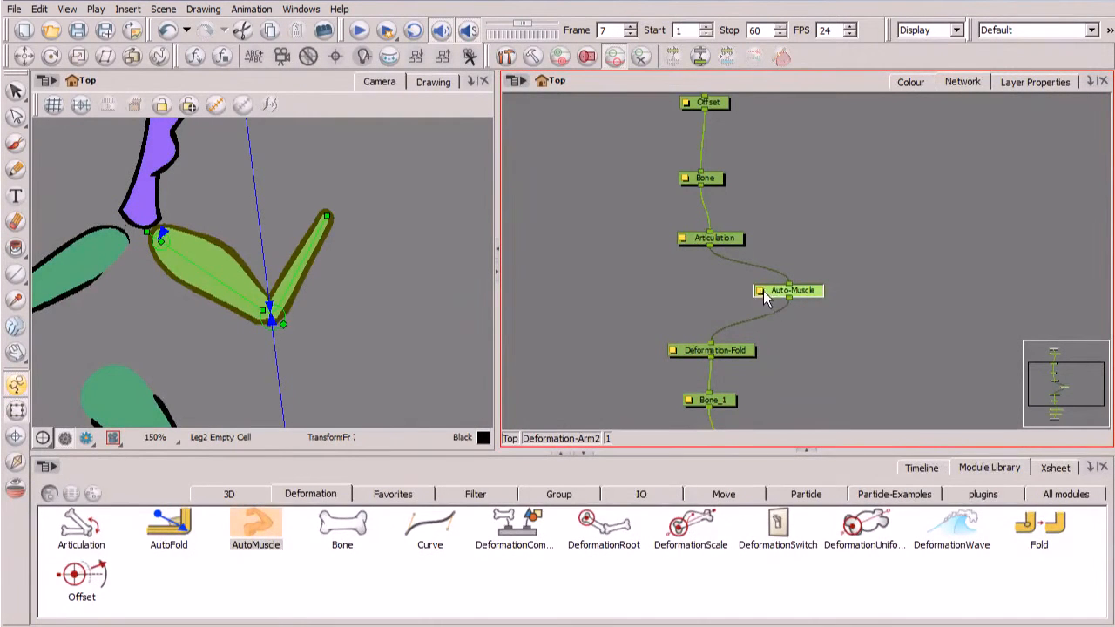
{"action": "left_click", "coordinate": [760, 291]}
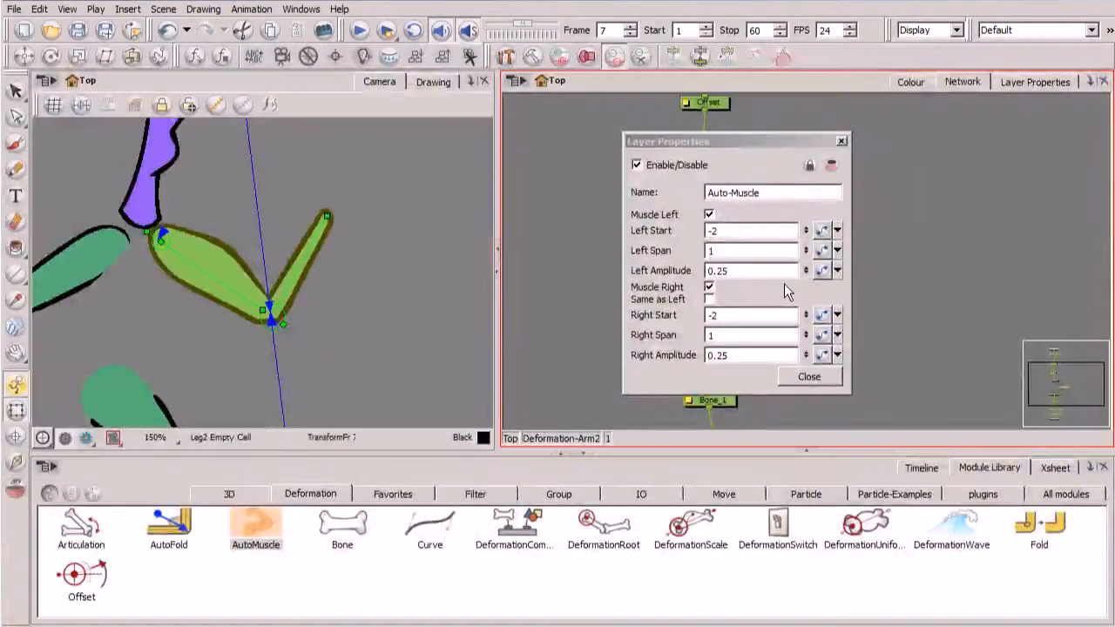
{"action": "left_click_drag", "start_coordinate": [745, 142], "coordinate": [696, 140]}
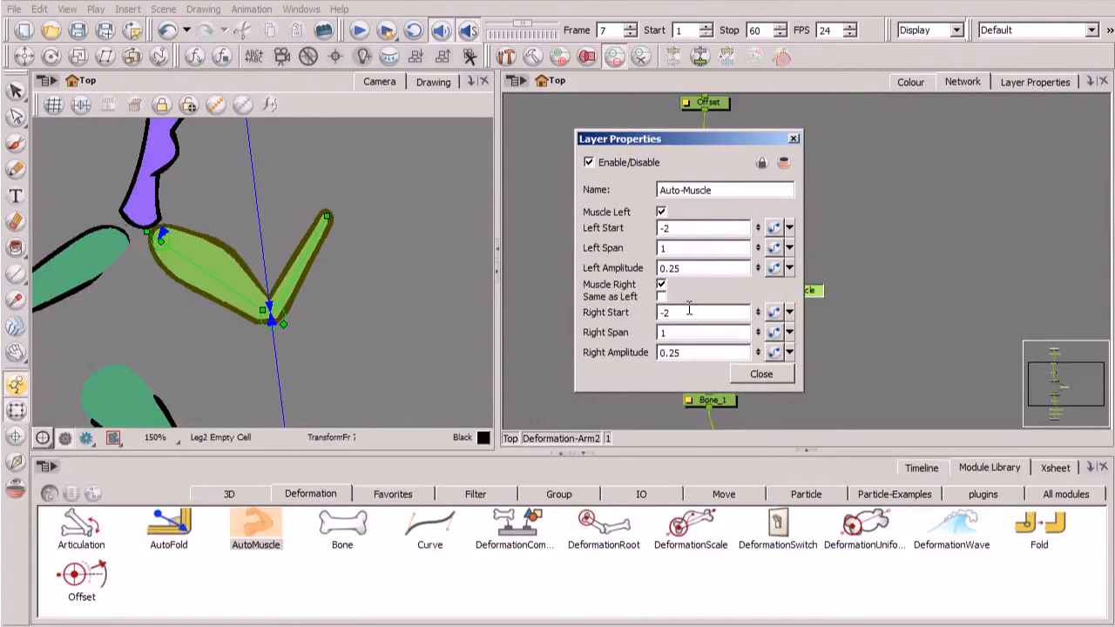
{"action": "left_click", "coordinate": [773, 380]}
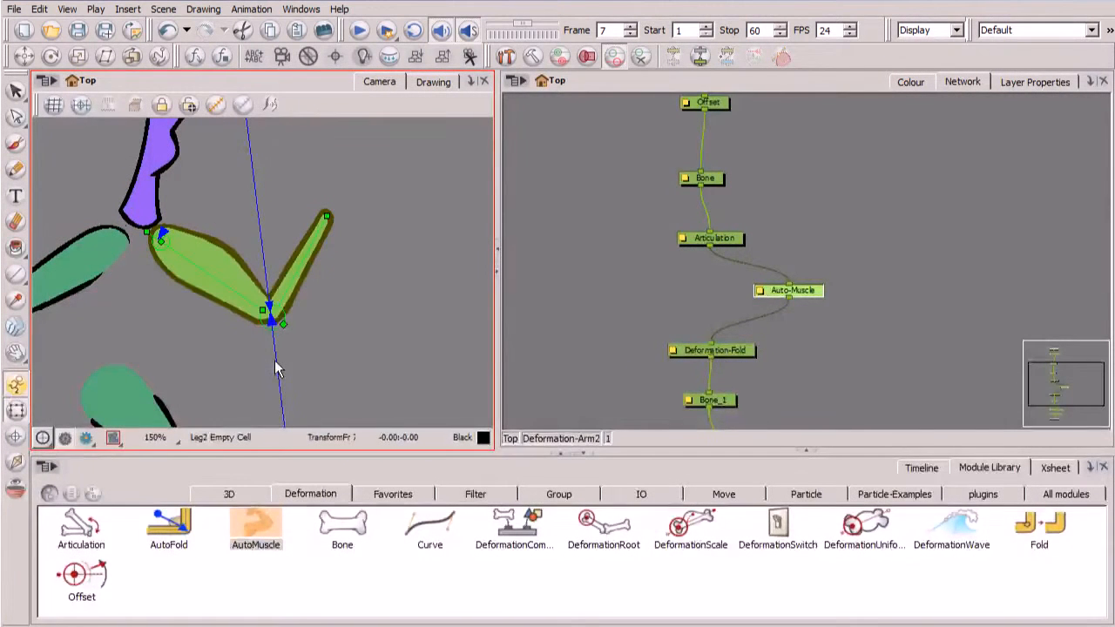
{"action": "left_click_drag", "start_coordinate": [805, 293], "coordinate": [732, 278]}
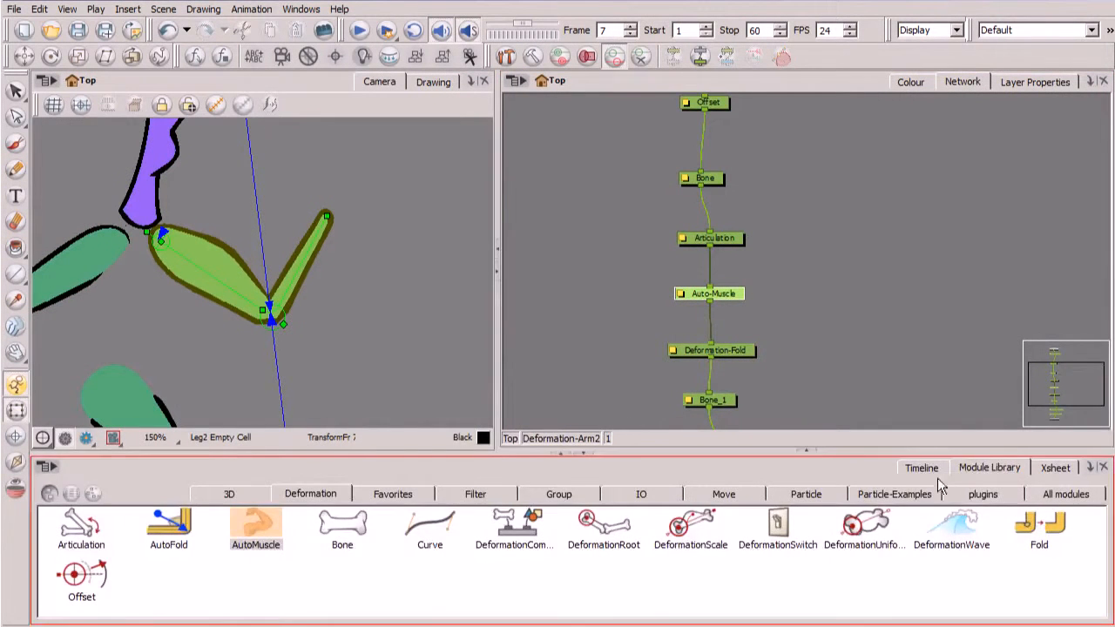
Make the Leg2 and Body layers visible again in the timeline.
{"action": "left_click", "coordinate": [921, 468]}
{"action": "key", "text": "1"}
{"action": "key", "text": "1"}
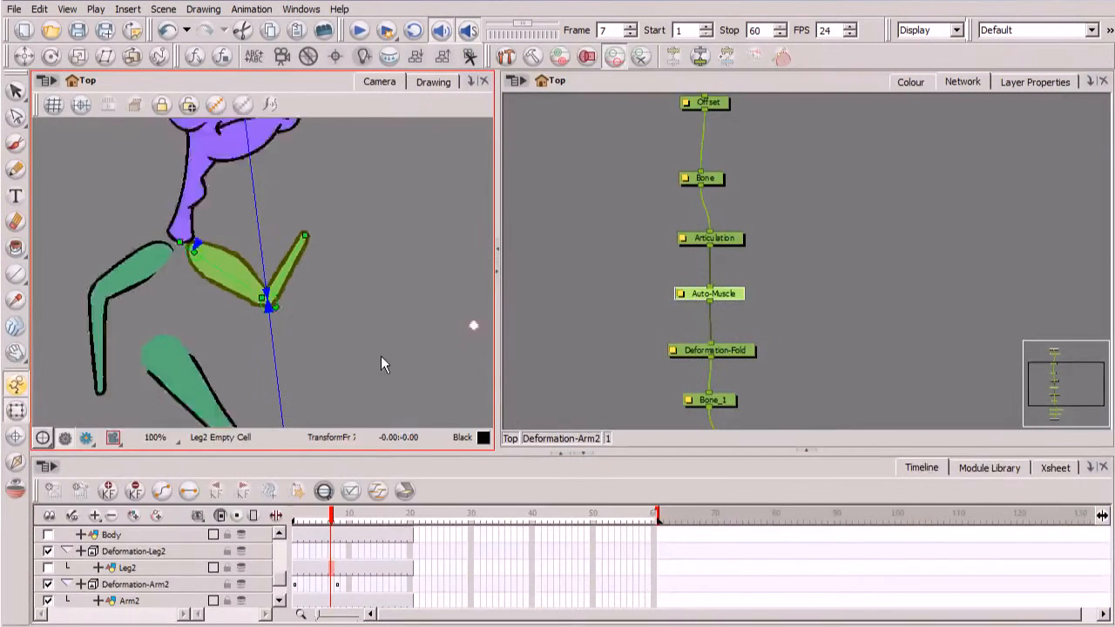
{"action": "left_click", "coordinate": [48, 567]}
{"action": "left_click", "coordinate": [48, 534]}
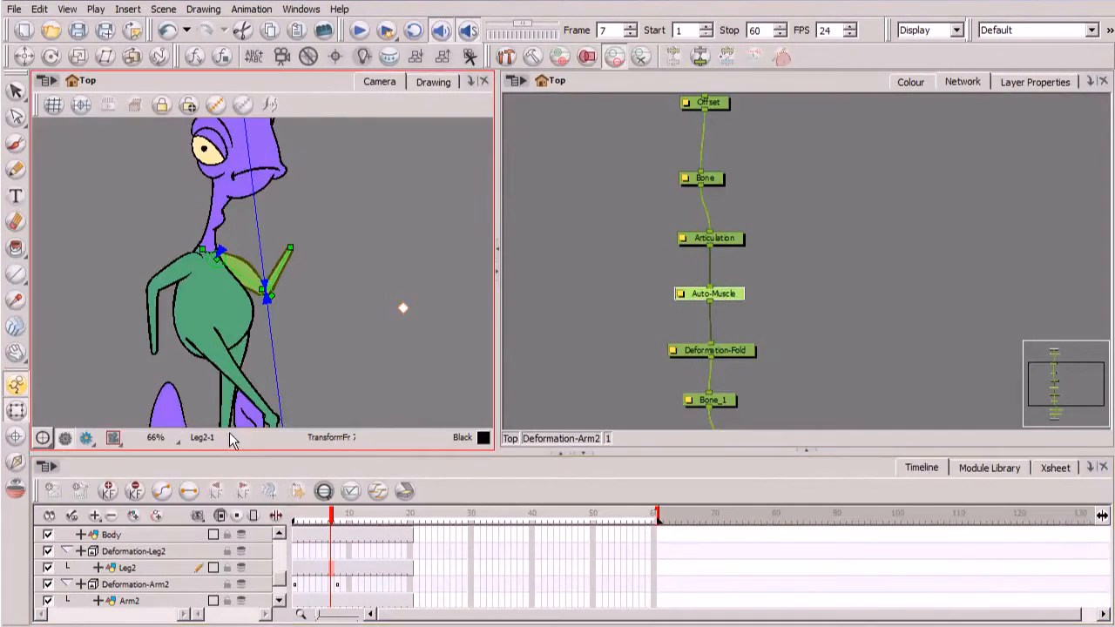
Return to frame 1 and hide the arm's deformation controls with the whole character in view.
{"action": "key", "text": "1"}
{"action": "key", "text": "1"}
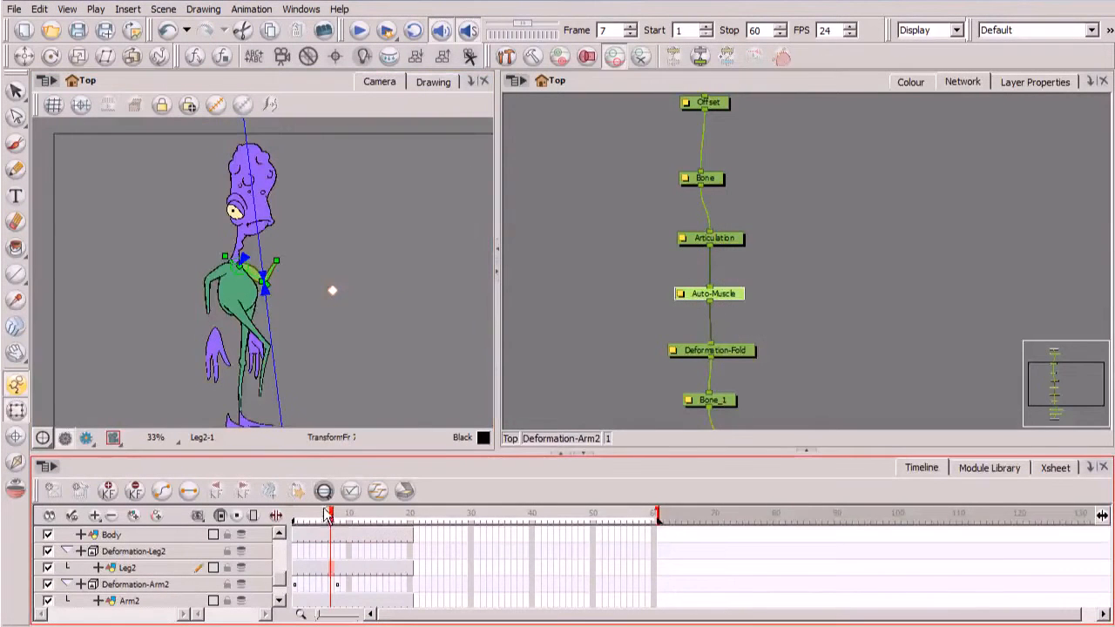
{"action": "left_click_drag", "start_coordinate": [329, 514], "coordinate": [296, 513]}
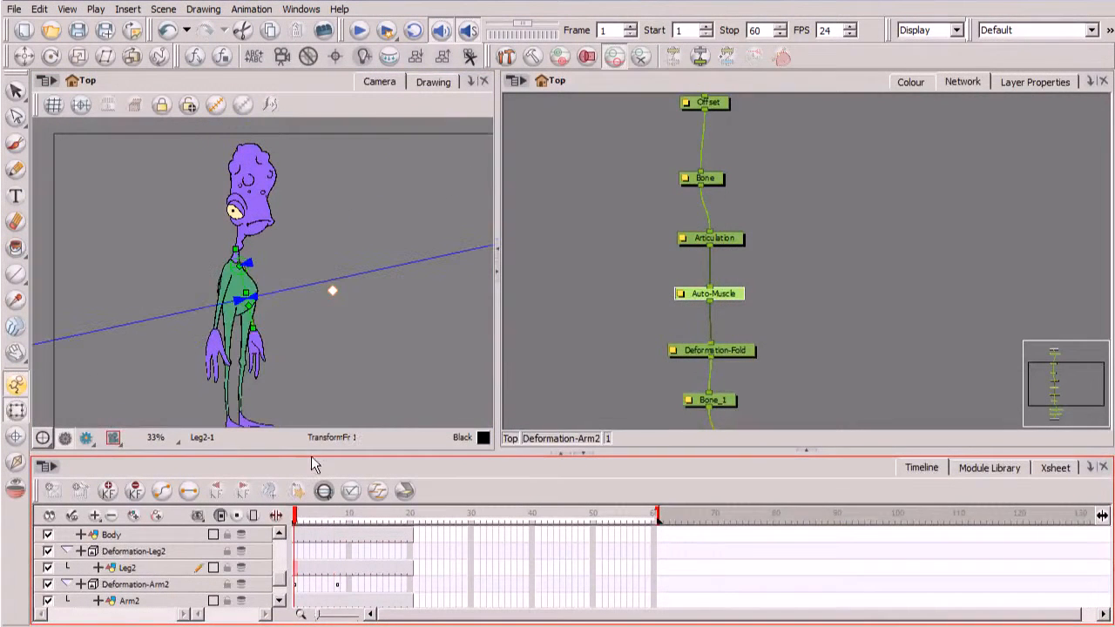
{"action": "left_click", "coordinate": [242, 105]}
Examine the character's straight arms, hands and legs in the frame 1 pose without the deformation controls.
{"action": "mouse_move", "coordinate": [296, 520]}
{"action": "left_mouse_down"}
{"action": "mouse_move", "coordinate": [341, 520]}
{"action": "mouse_move", "coordinate": [295, 514]}
{"action": "left_mouse_up"}
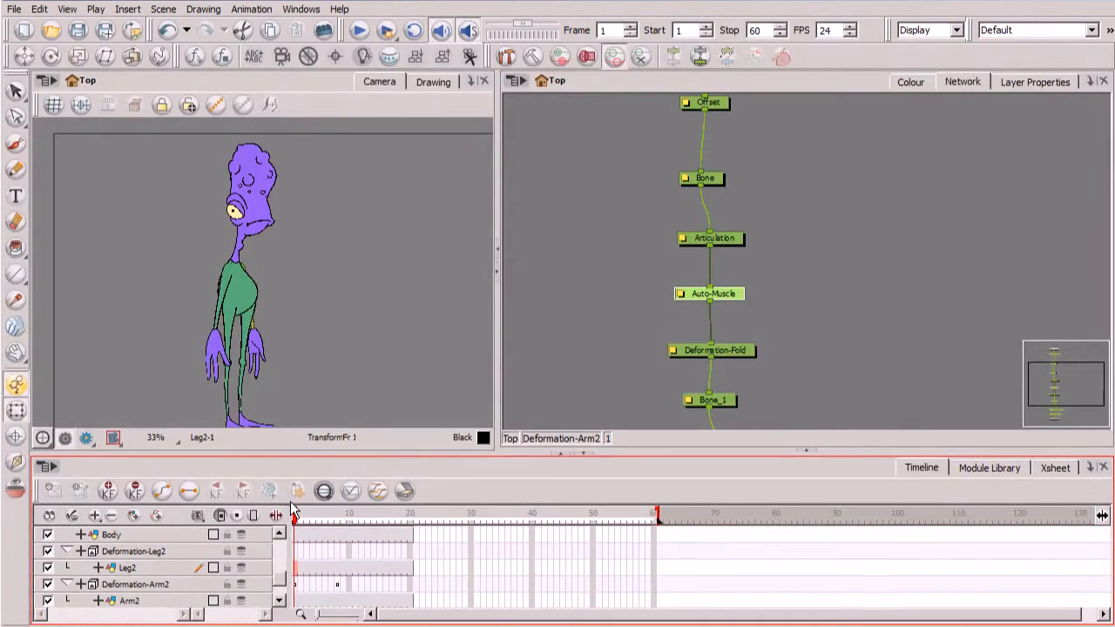
{"action": "scroll", "coordinate": [336, 334], "scroll_direction": "up", "scroll_amount": 1}
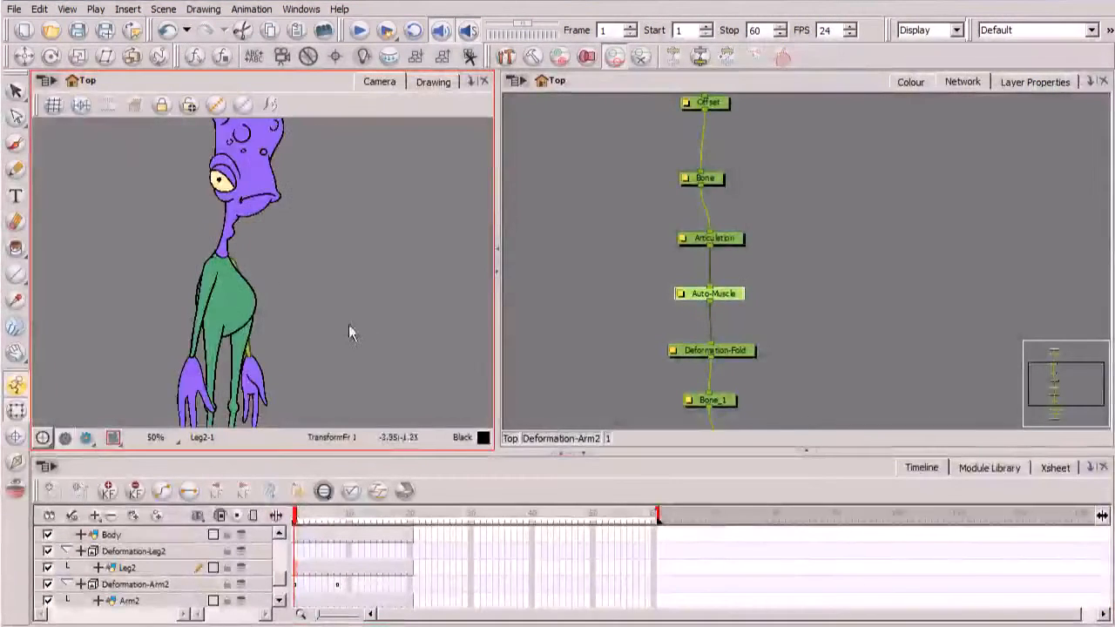
{"action": "mouse_move", "coordinate": [295, 518]}
{"action": "left_mouse_down"}
{"action": "mouse_move", "coordinate": [340, 521]}
{"action": "mouse_move", "coordinate": [296, 520]}
{"action": "left_mouse_up"}
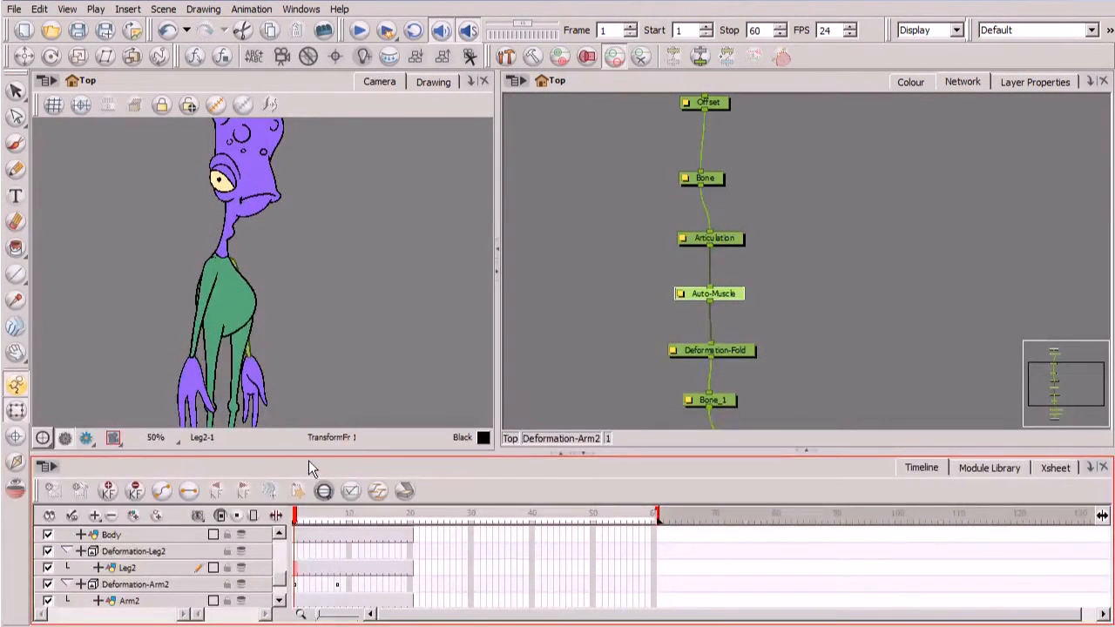
{"action": "key", "text": "space"}
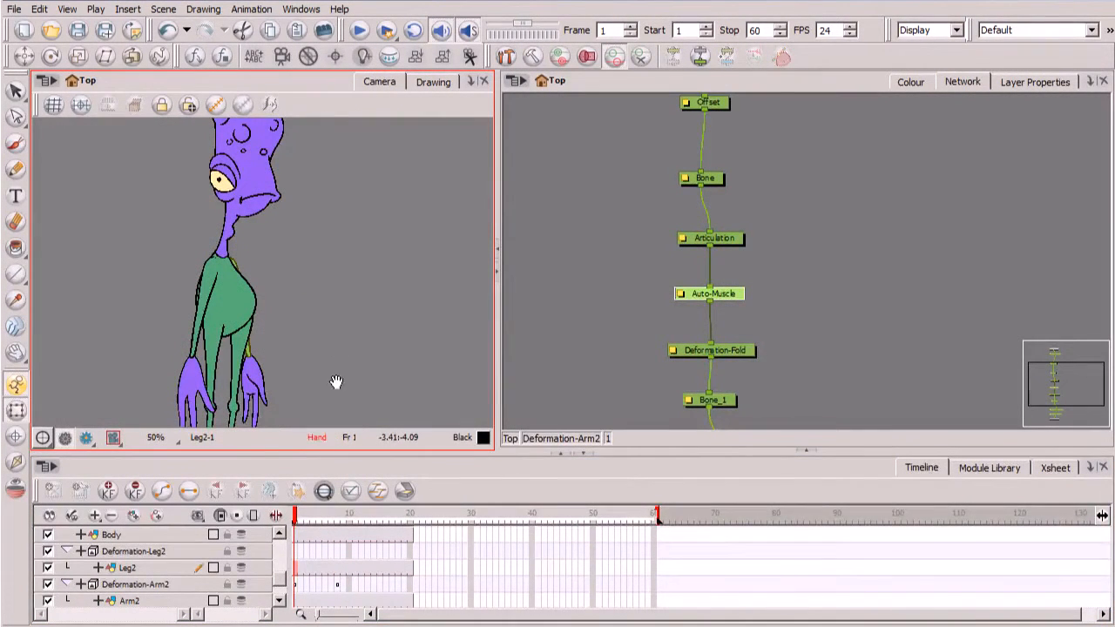
{"action": "left_click_drag", "start_coordinate": [336, 382], "coordinate": [354, 249]}
{"action": "key", "text": "space"}
{"action": "left_click_drag", "start_coordinate": [309, 343], "coordinate": [304, 371]}
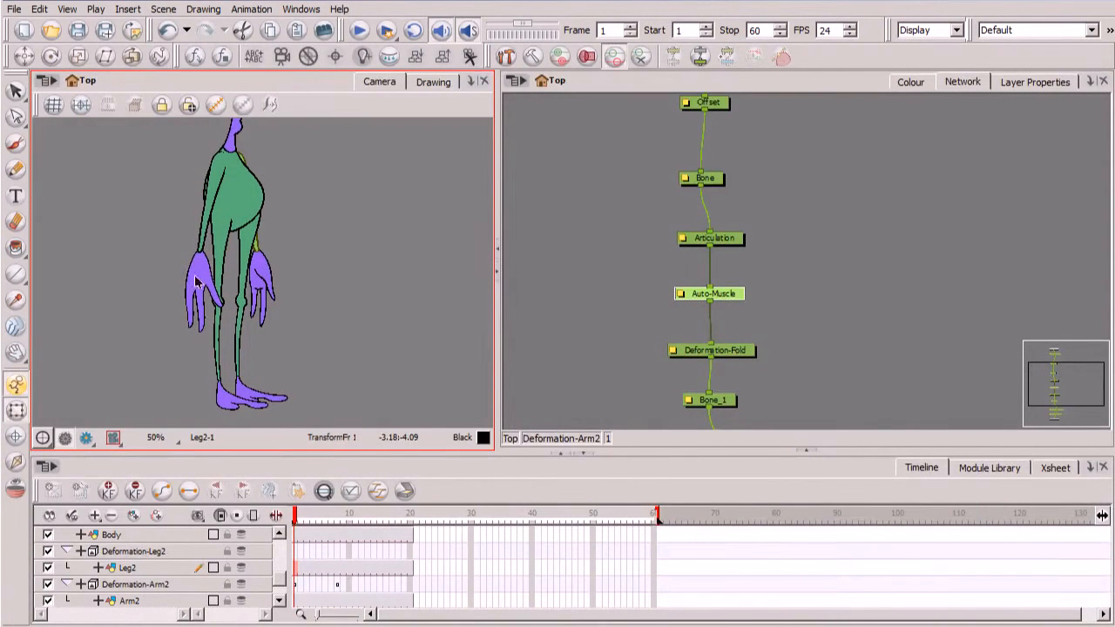
{"action": "key", "text": "space"}
{"action": "mouse_move", "coordinate": [314, 372]}
{"action": "left_mouse_down"}
{"action": "mouse_move", "coordinate": [311, 393]}
{"action": "mouse_move", "coordinate": [308, 378]}
{"action": "left_mouse_up"}
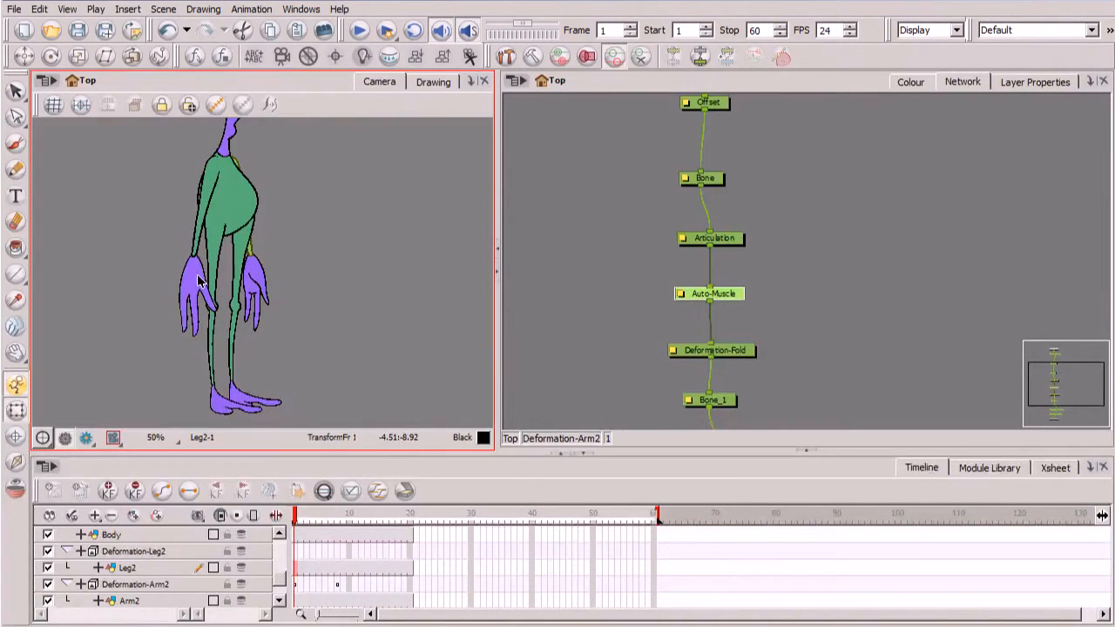
{"action": "key", "text": "space"}
{"action": "left_click_drag", "start_coordinate": [342, 346], "coordinate": [351, 413]}
{"action": "left_click_drag", "start_coordinate": [363, 341], "coordinate": [357, 399]}
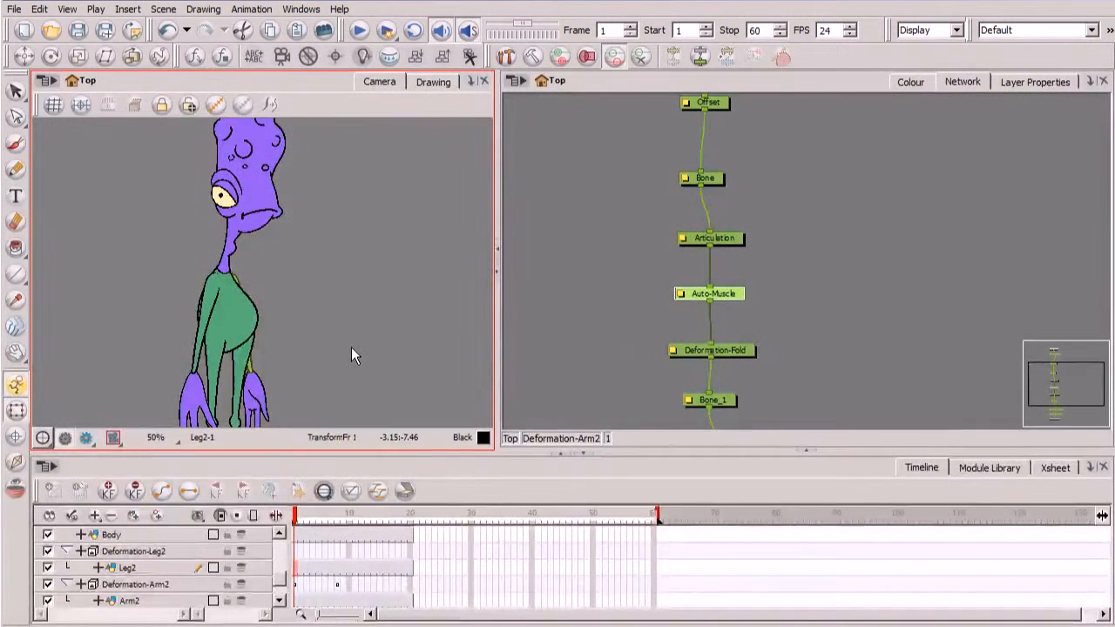
{"action": "key", "text": "2"}
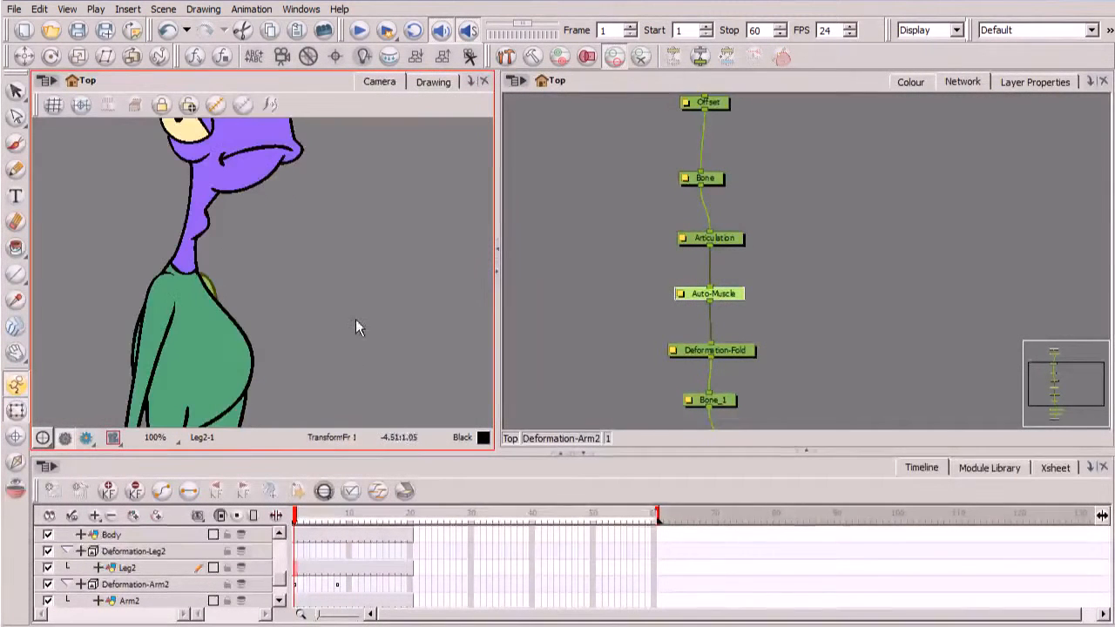
{"action": "left_click_drag", "start_coordinate": [327, 365], "coordinate": [398, 319]}
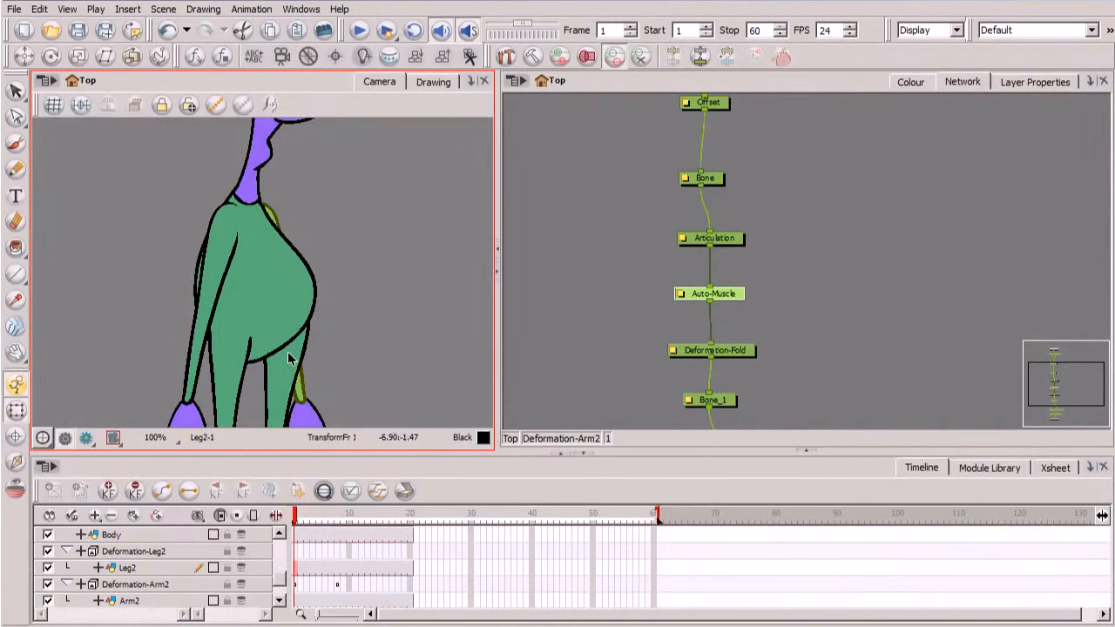
Toggle the Body layer off and on repeatedly to compare the arm with and without it.
{"action": "left_click", "coordinate": [47, 535]}
{"action": "left_click", "coordinate": [48, 537]}
{"action": "left_click", "coordinate": [48, 537]}
{"action": "left_click", "coordinate": [48, 537]}
{"action": "left_click", "coordinate": [48, 538]}
{"action": "left_click", "coordinate": [49, 537]}
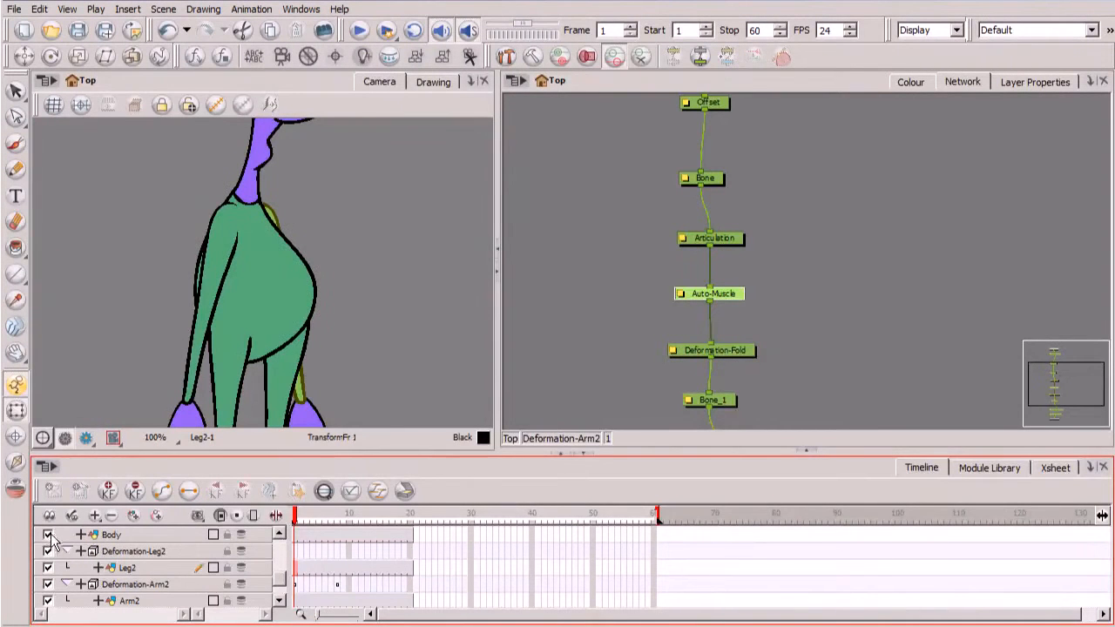